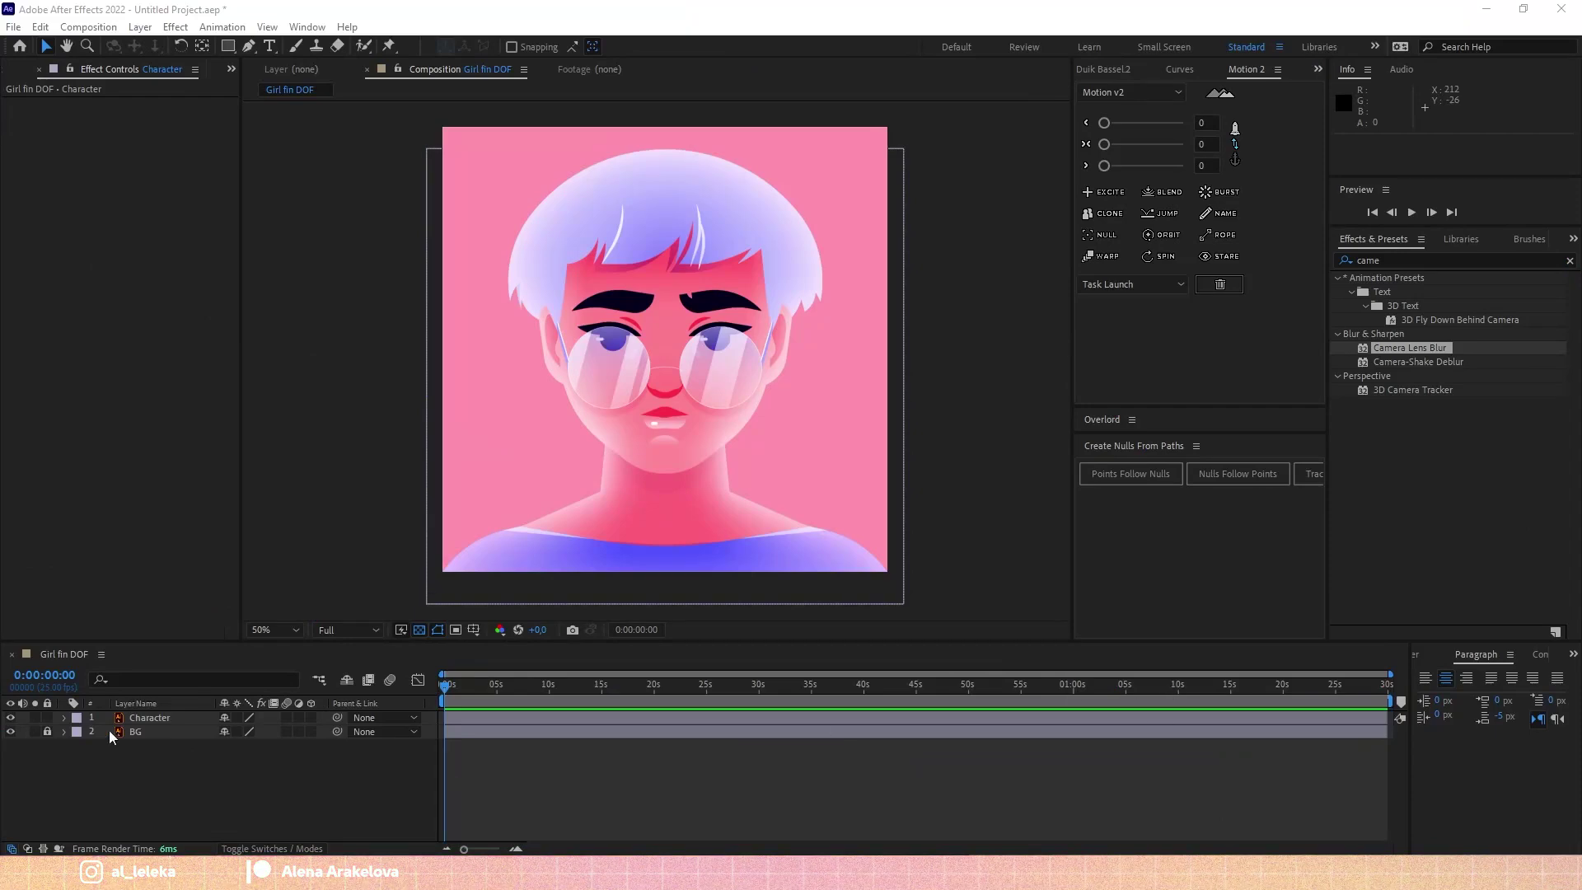
- Duplicate the Character layer to create Character 2
{"action": "left_click", "coordinate": [140, 718]}
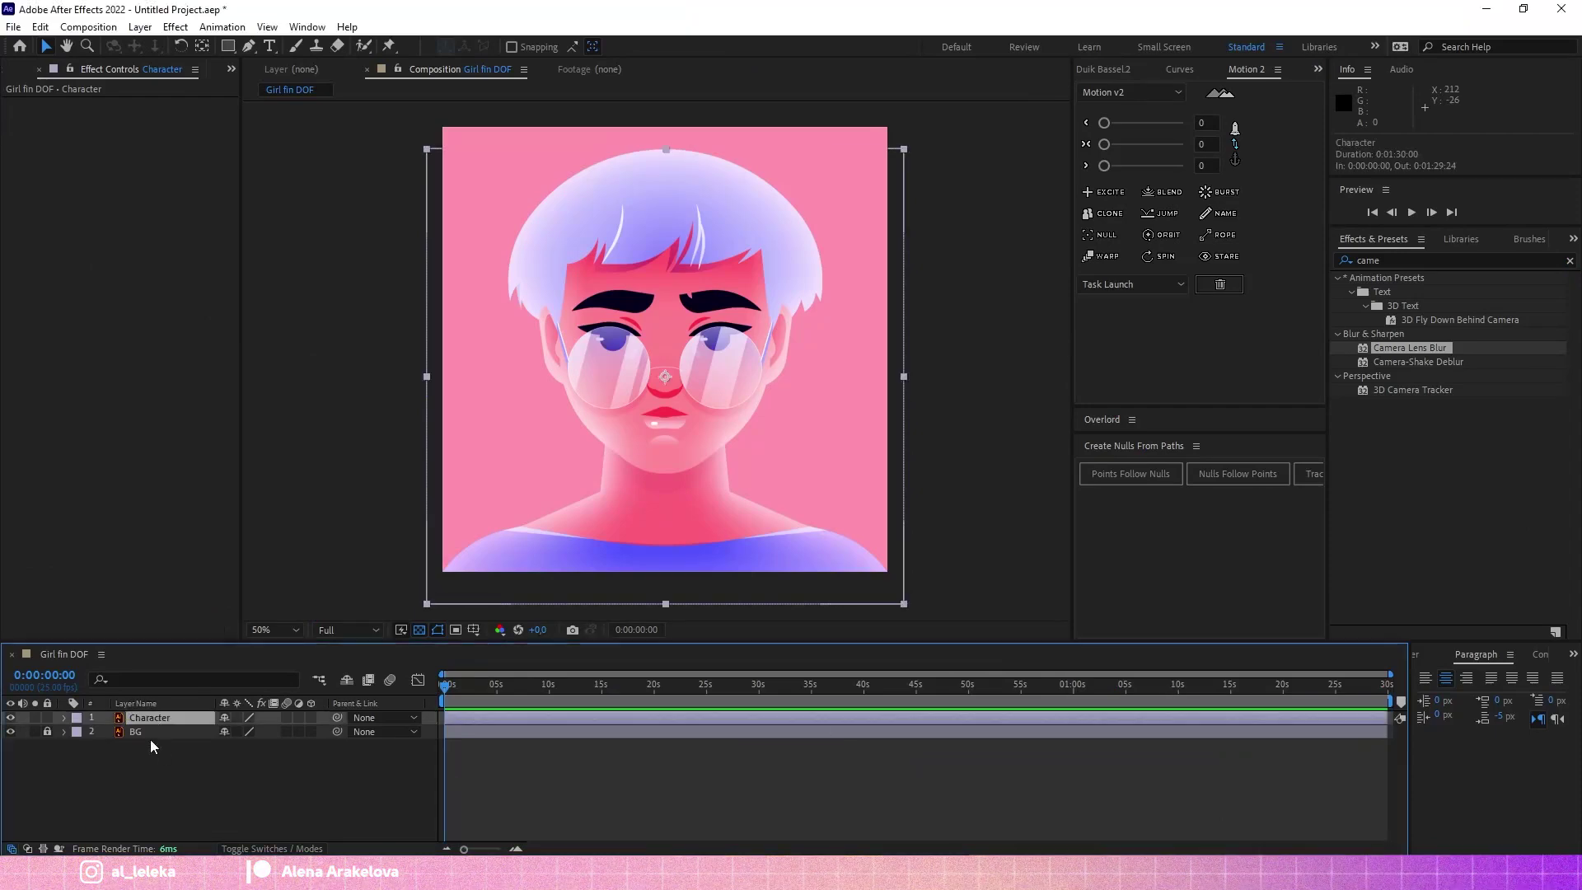
{"action": "left_click", "coordinate": [37, 718]}
{"action": "left_click", "coordinate": [36, 717]}
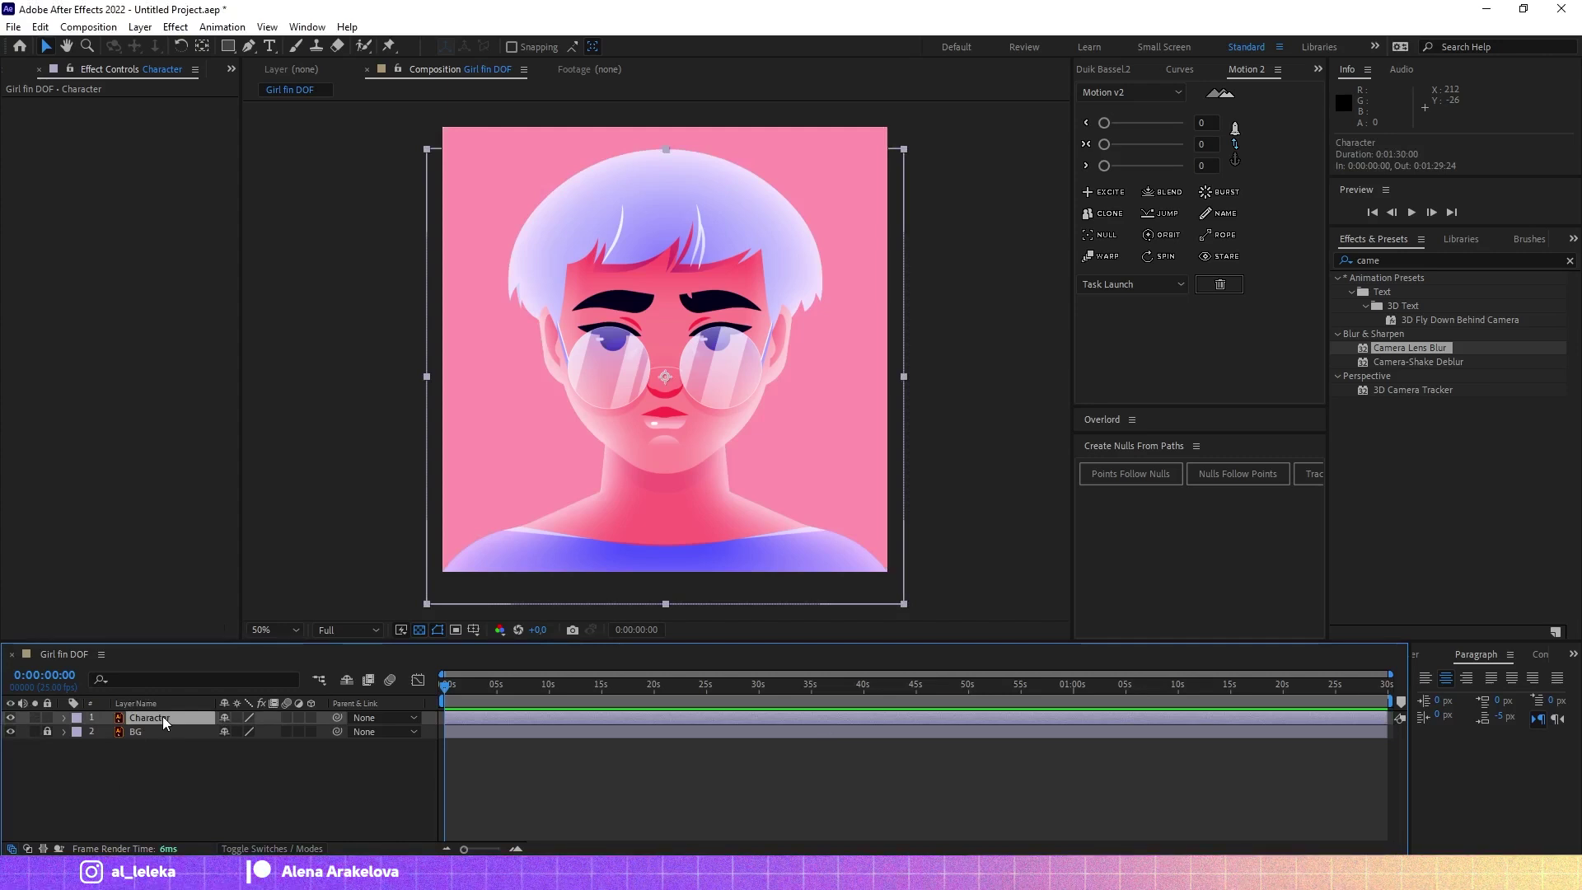
{"action": "key", "text": "ctrl+d"}
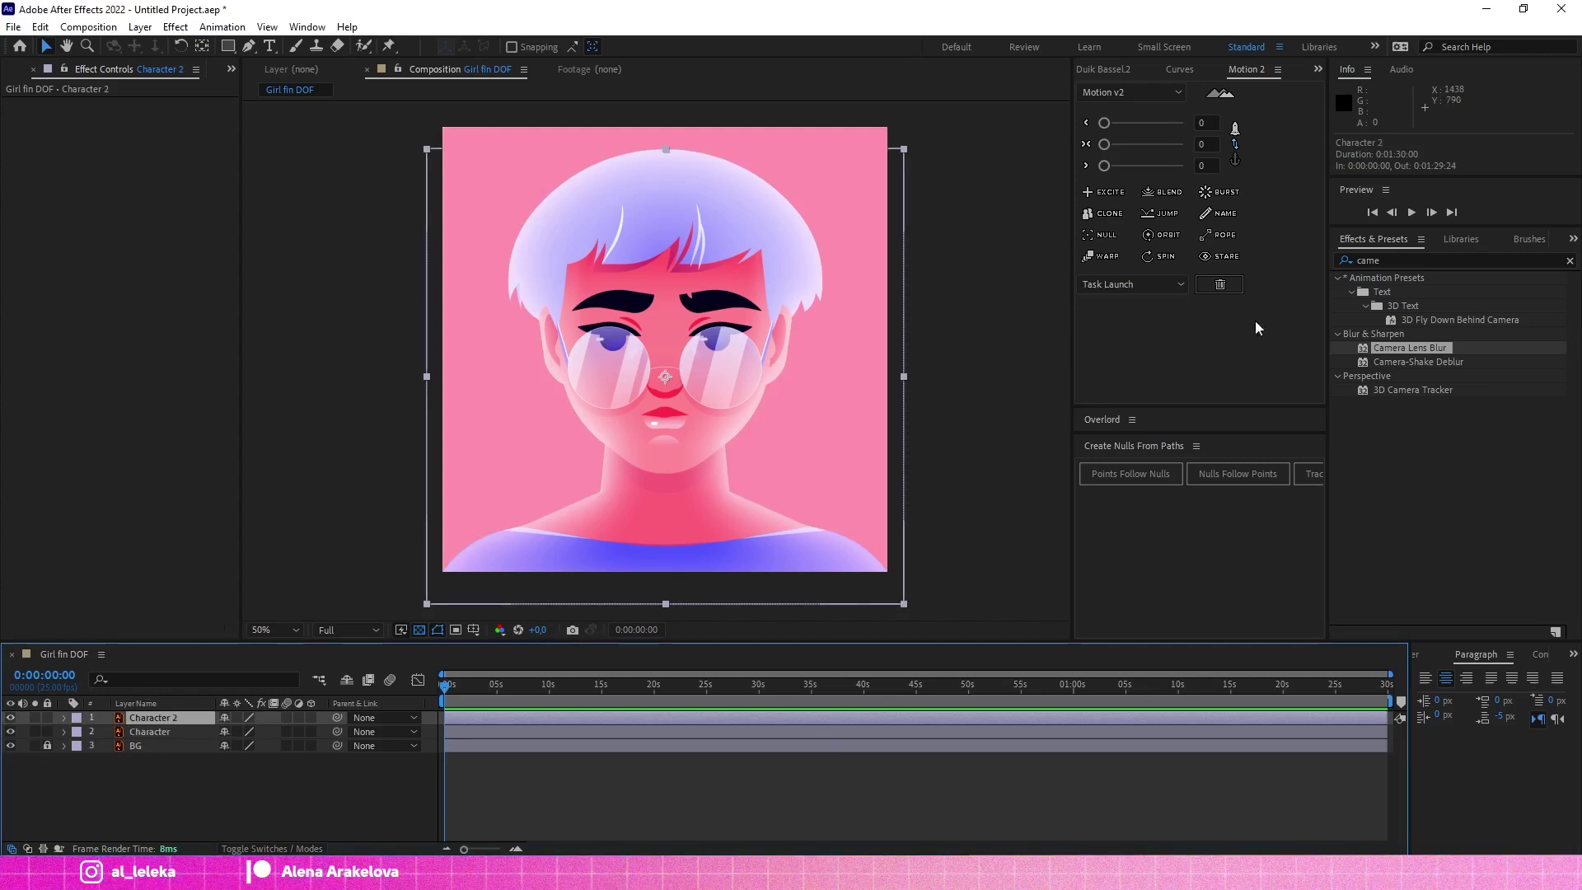
- Apply a Fill effect to Character 2 and set its color to black
{"action": "left_click", "coordinate": [1395, 261]}
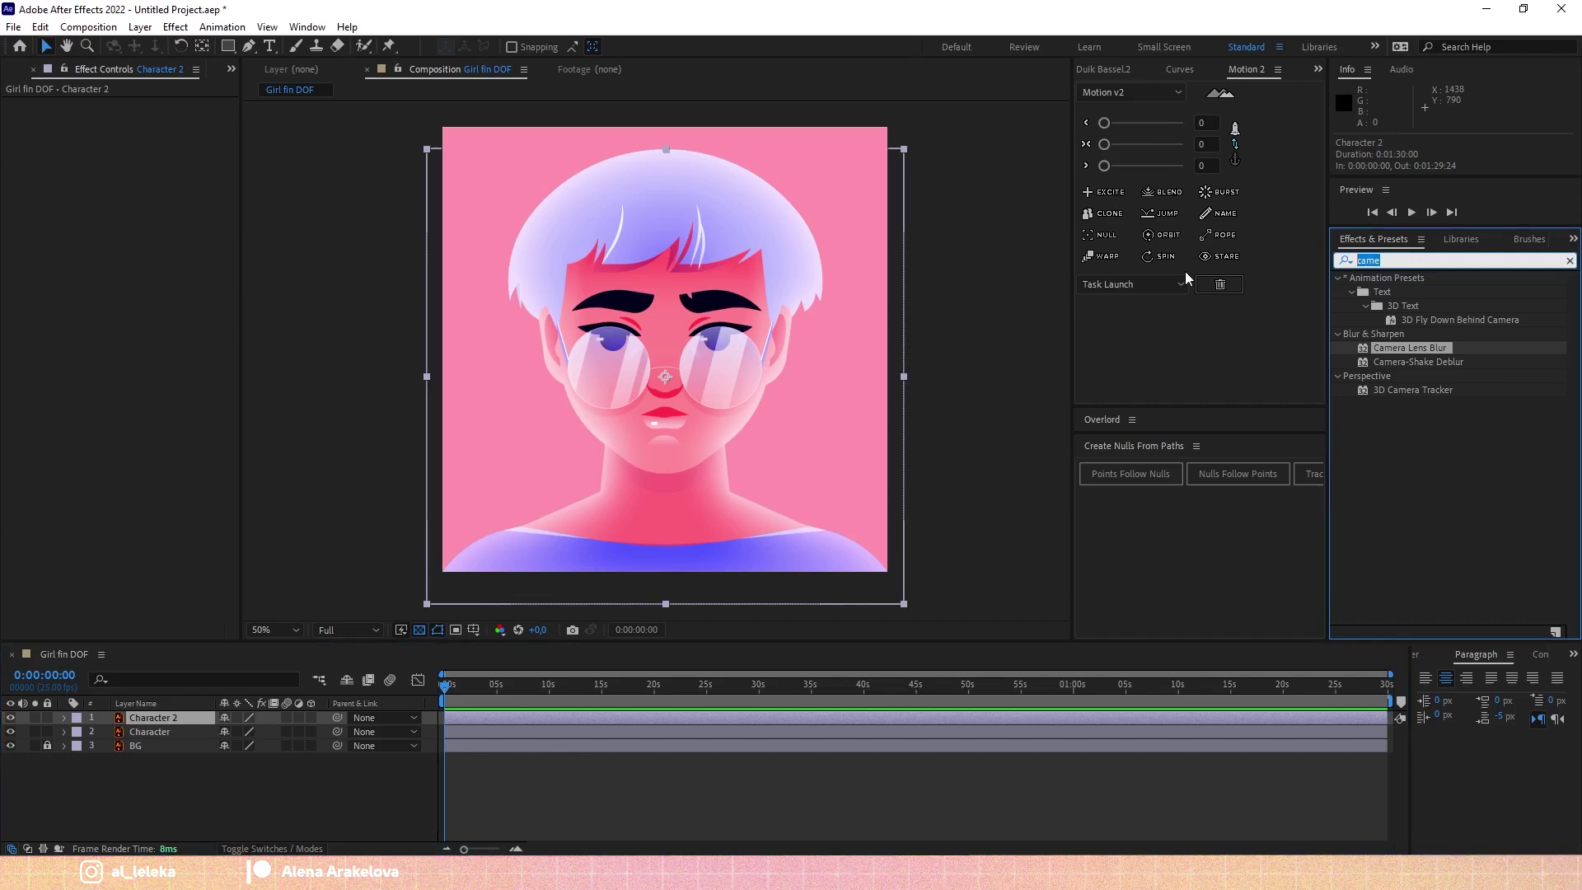
{"action": "type", "text": "fill"}
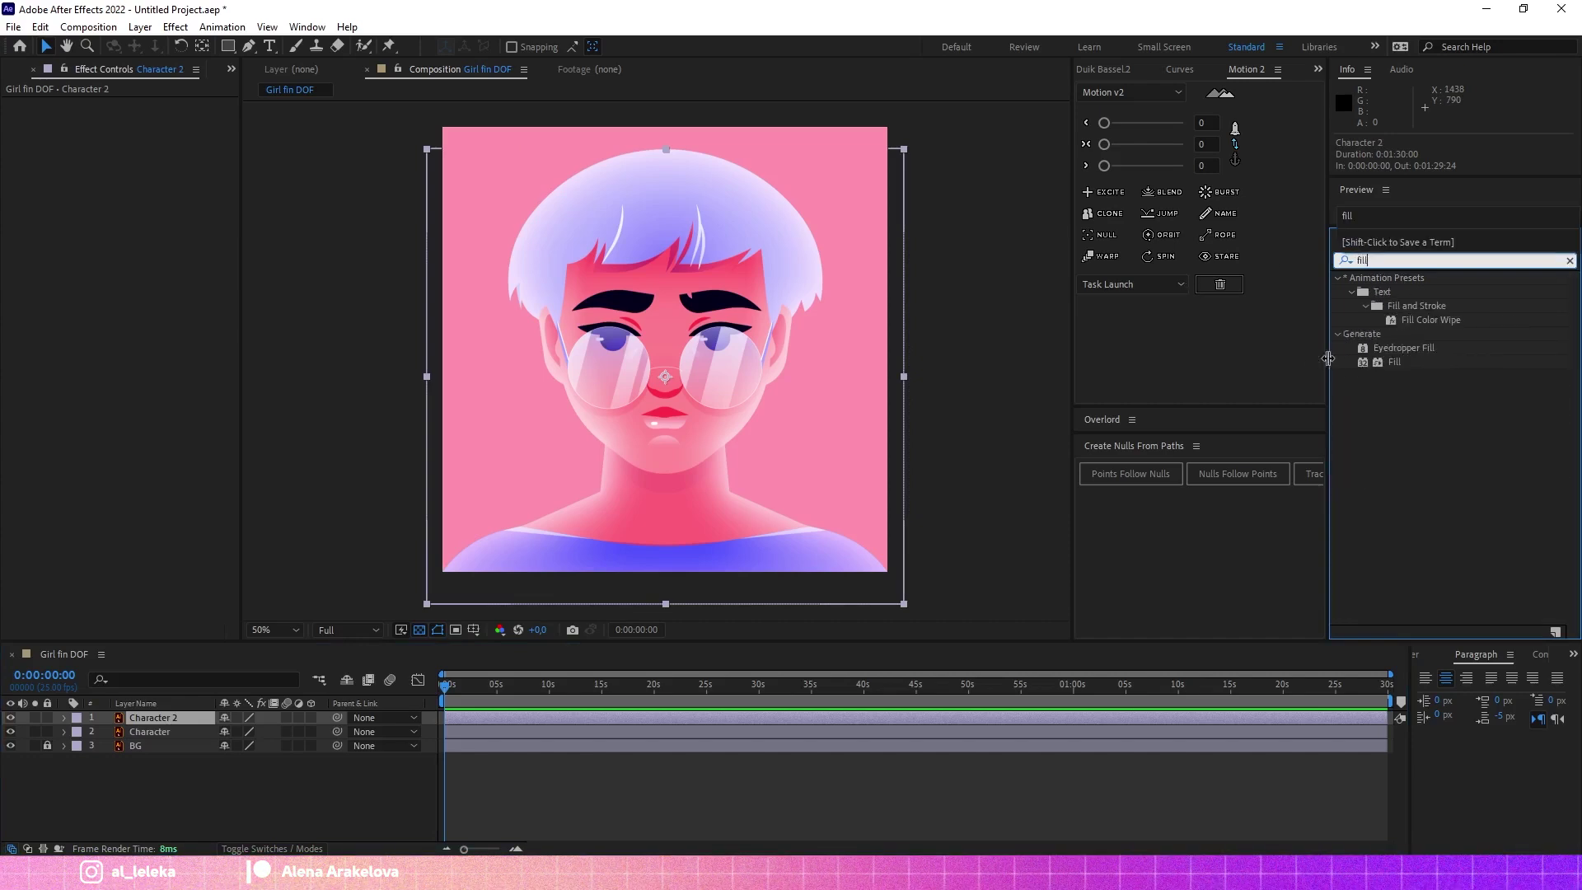
{"action": "double_click", "coordinate": [1395, 362]}
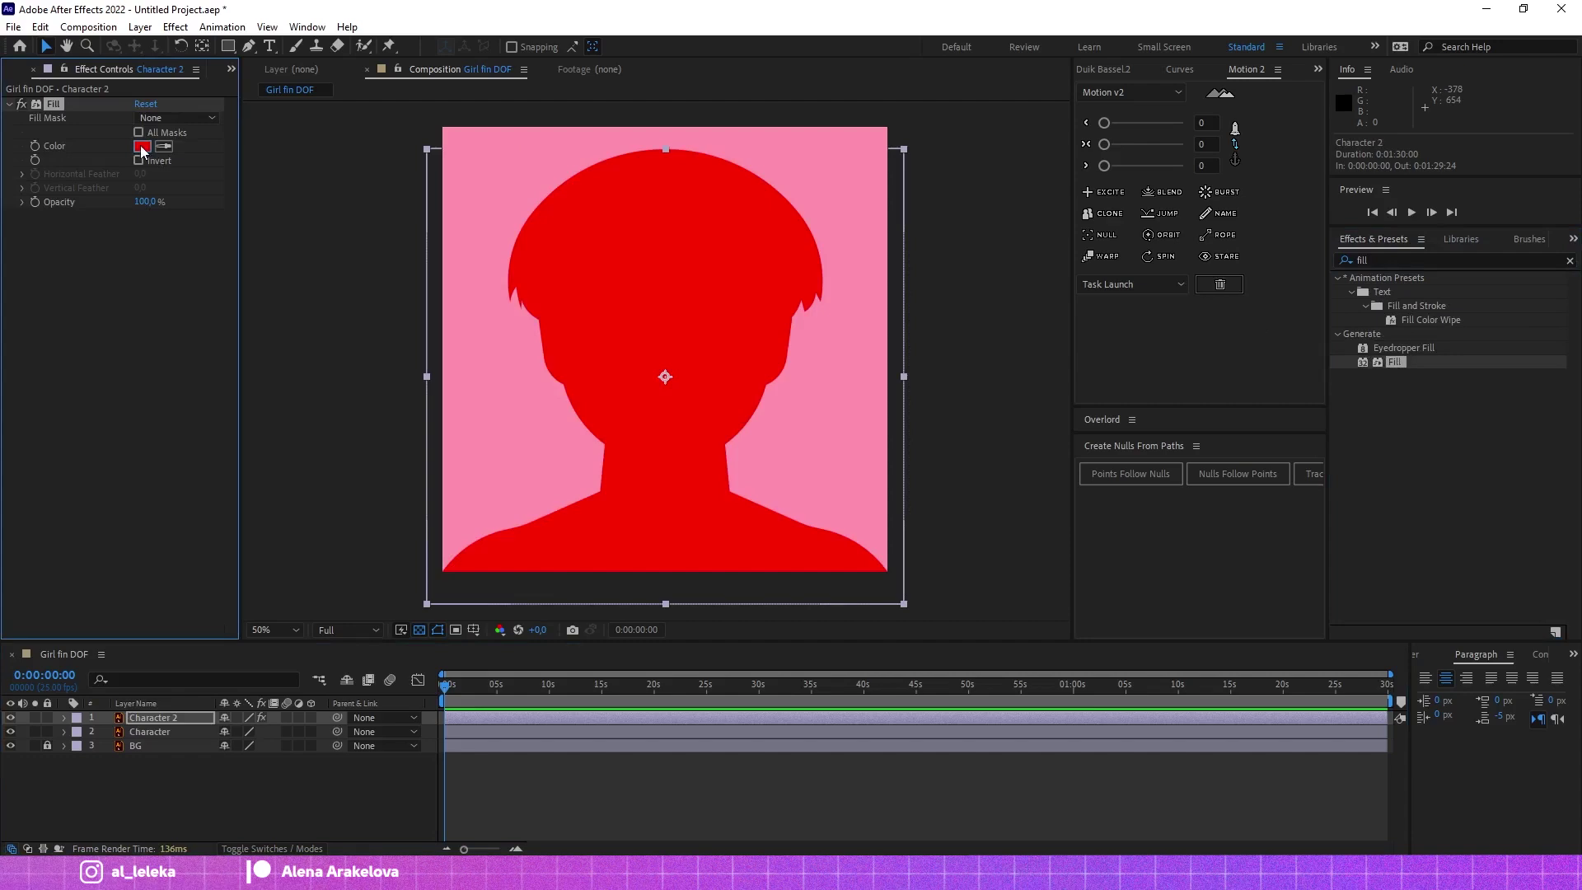
{"action": "left_click", "coordinate": [142, 146]}
{"action": "left_click", "coordinate": [507, 471]}
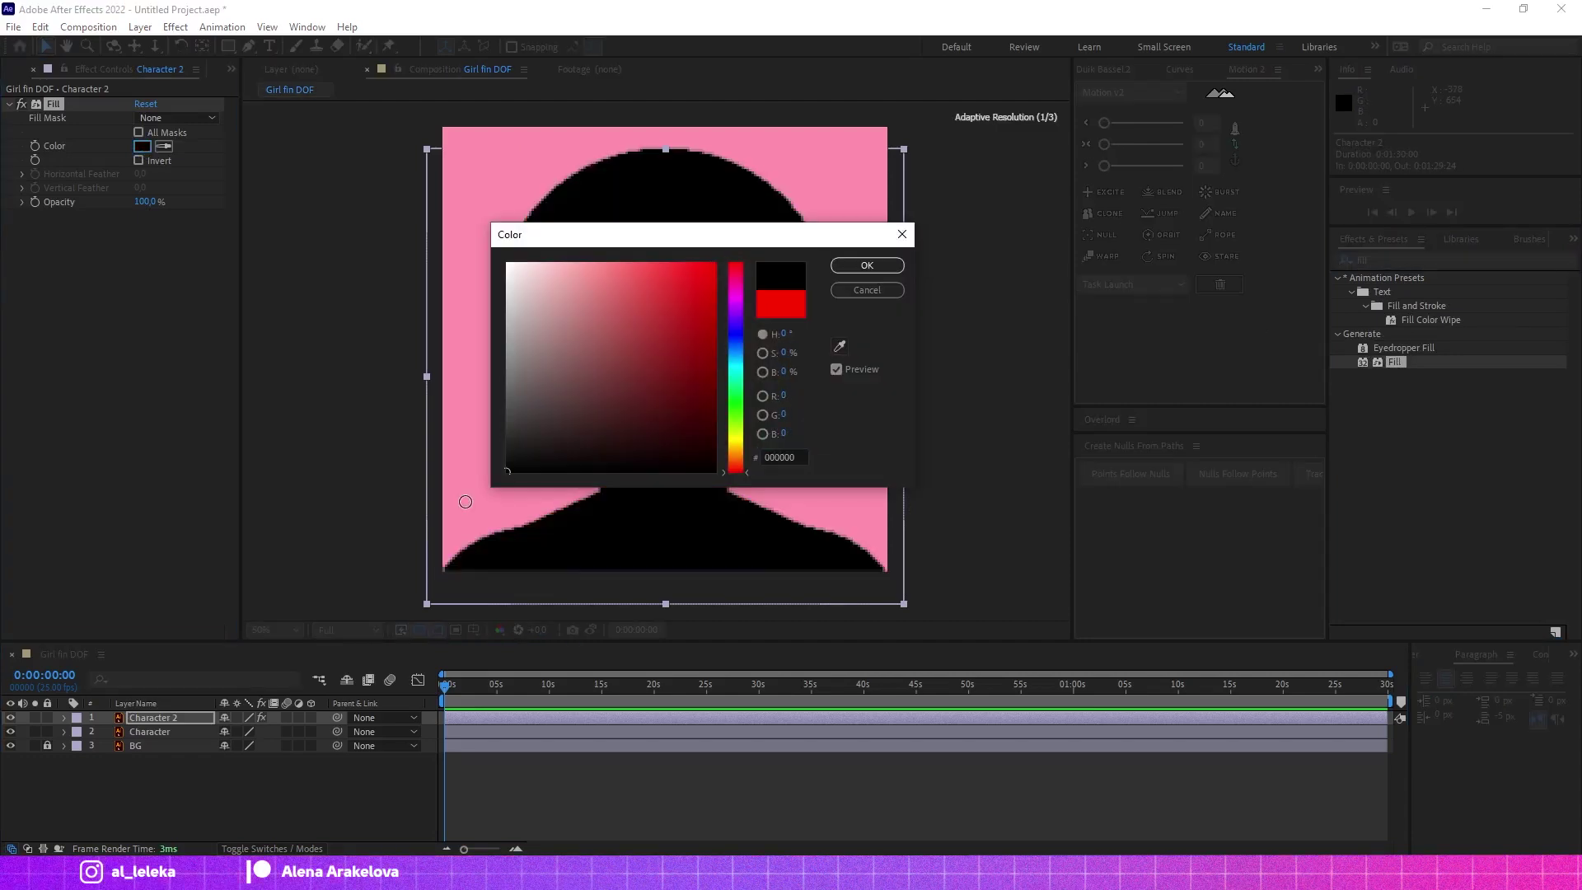
- Confirm the black fill and add a pure white Inner Glow layer style to Character 2
{"action": "left_click", "coordinate": [868, 266]}
{"action": "right_click", "coordinate": [171, 722]}
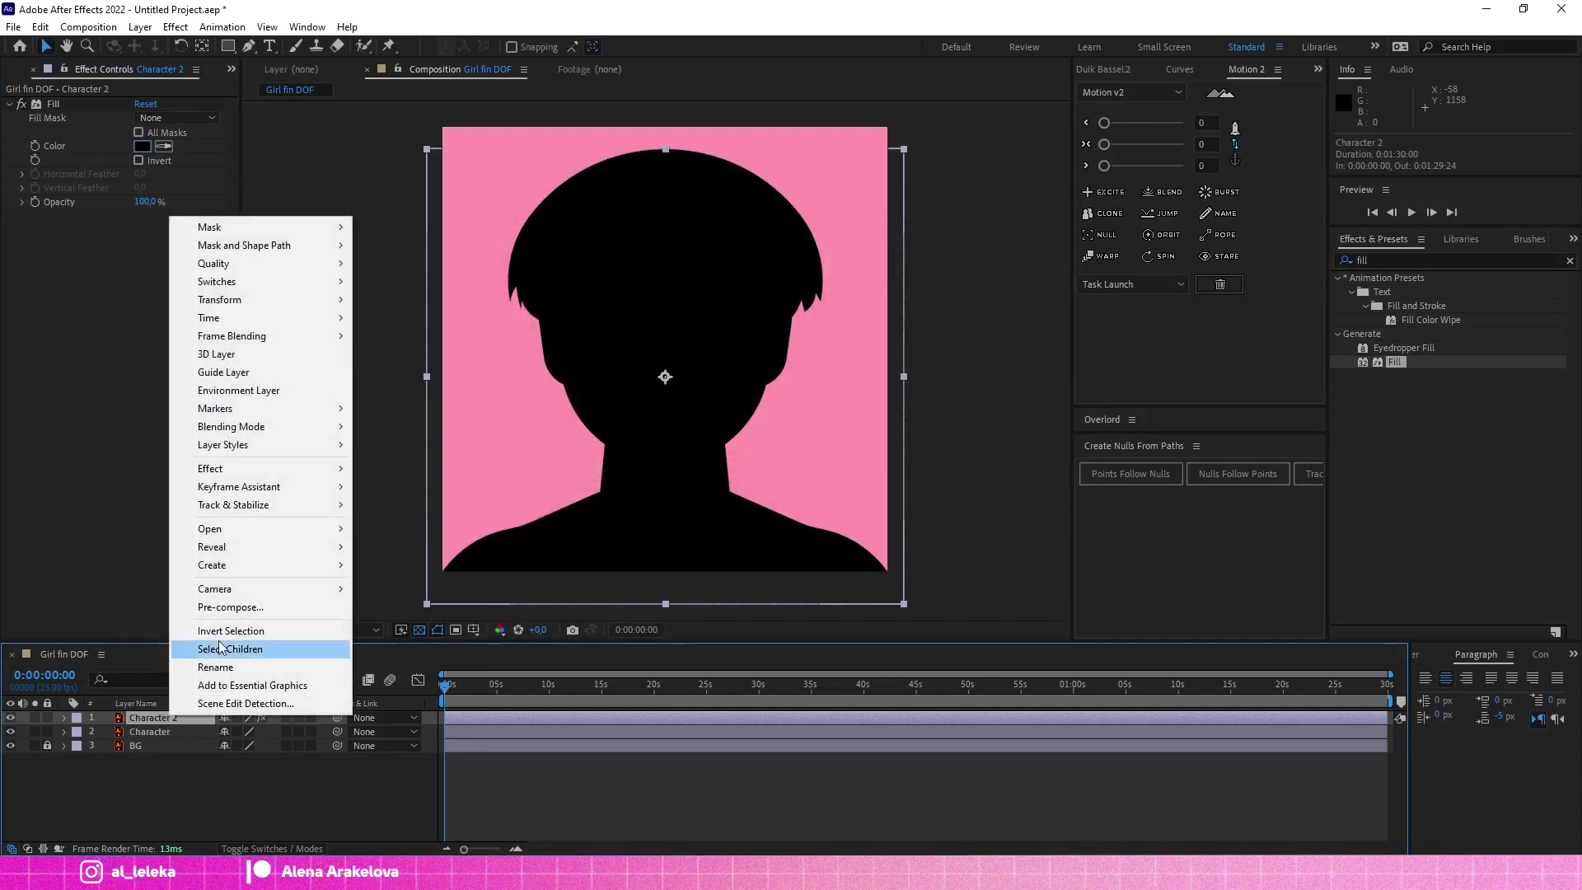
{"action": "mouse_move", "coordinate": [264, 451]}
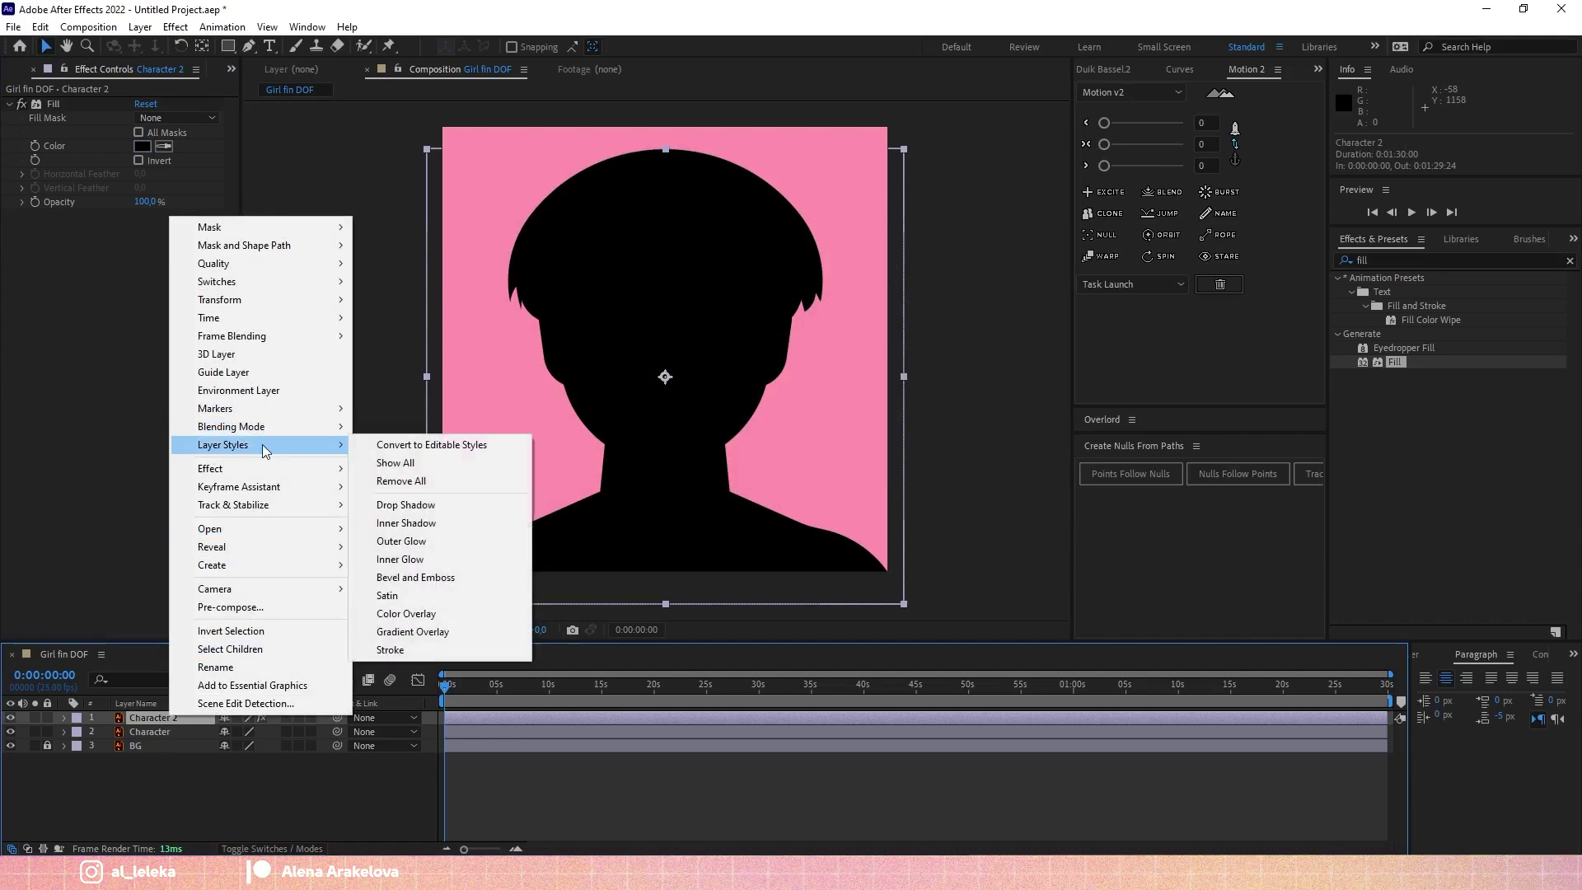
{"action": "left_click", "coordinate": [412, 561]}
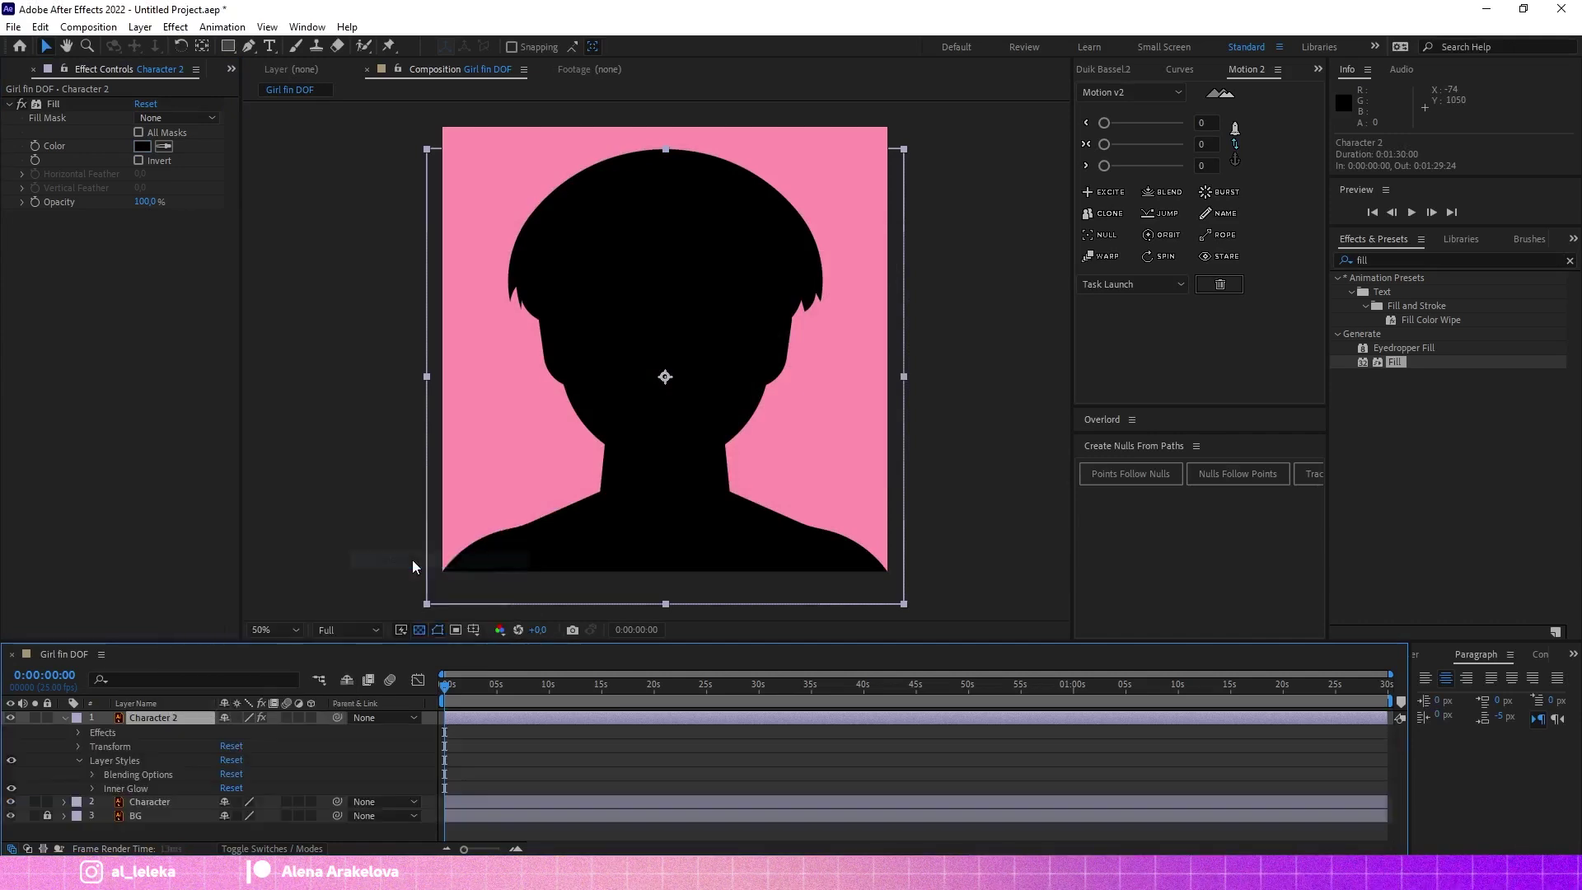
{"action": "left_click", "coordinate": [93, 788]}
{"action": "scroll", "coordinate": [87, 785], "scroll_direction": "down", "scroll_amount": 2}
{"action": "left_click", "coordinate": [228, 788]}
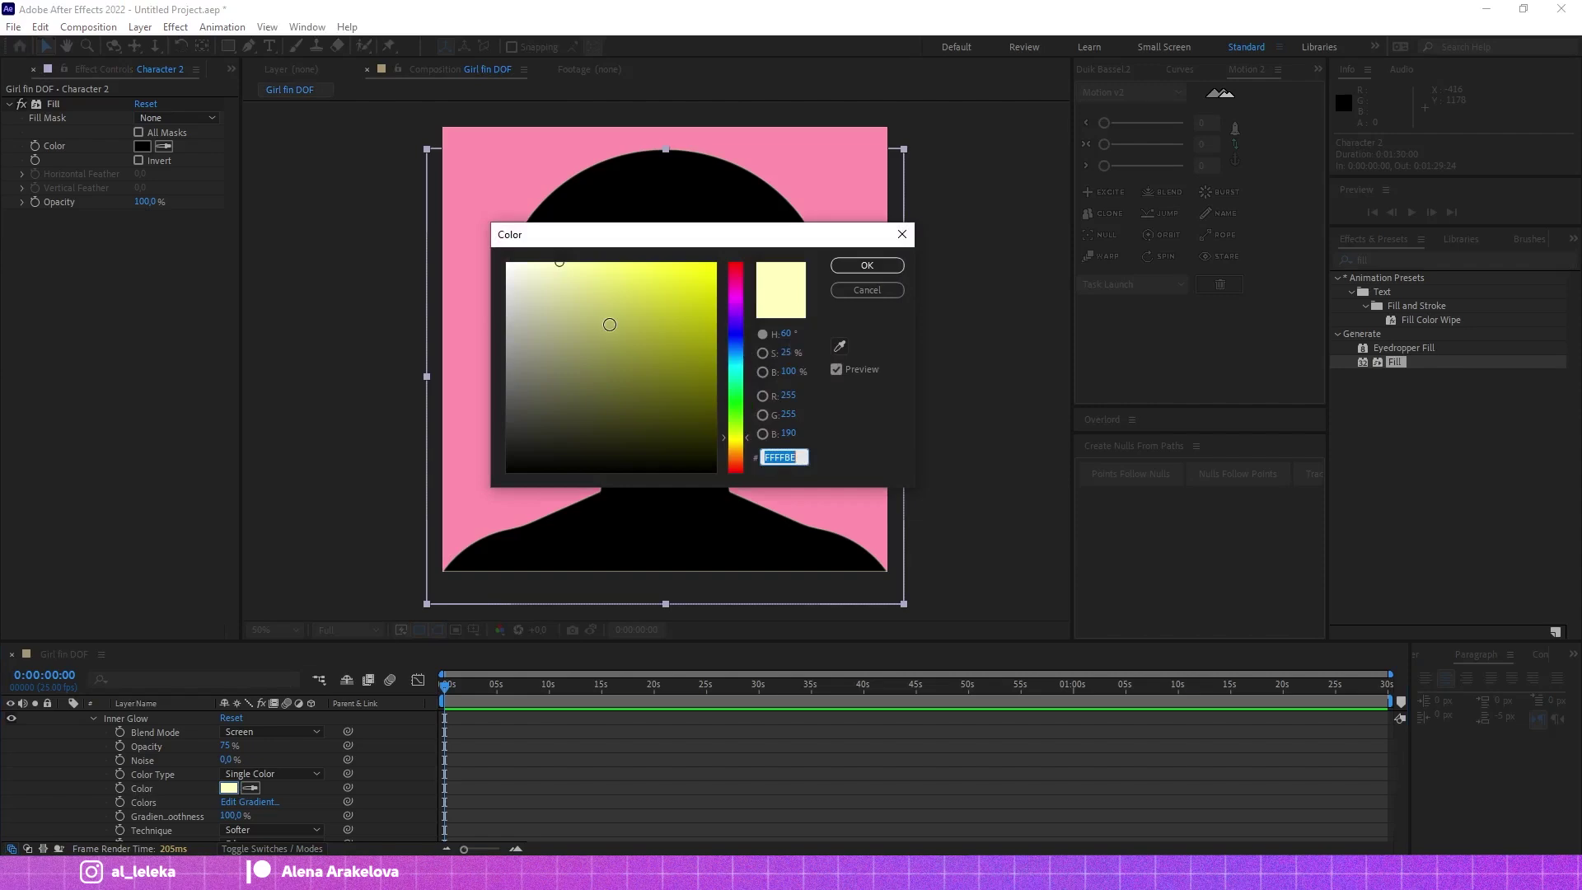
{"action": "left_click_drag", "start_coordinate": [609, 322], "coordinate": [467, 251]}
{"action": "left_click", "coordinate": [867, 265]}
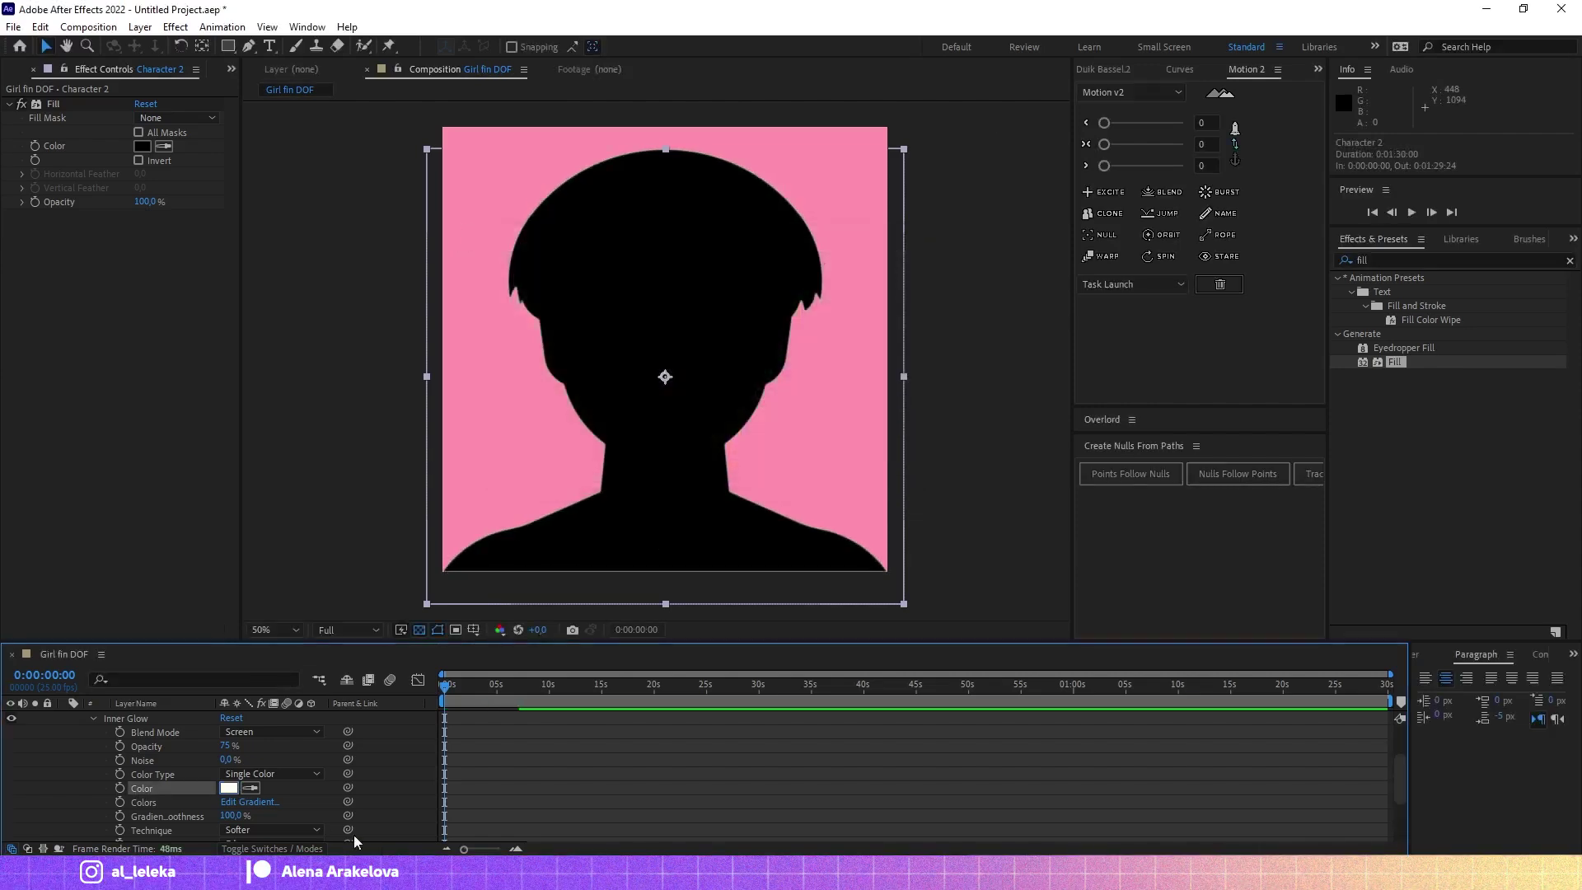
- Raise the Inner Glow opacity to 100% and widen its size to 110
{"action": "left_click_drag", "start_coordinate": [225, 746], "coordinate": [313, 759]}
{"action": "scroll", "coordinate": [278, 814], "scroll_direction": "down", "scroll_amount": 1}
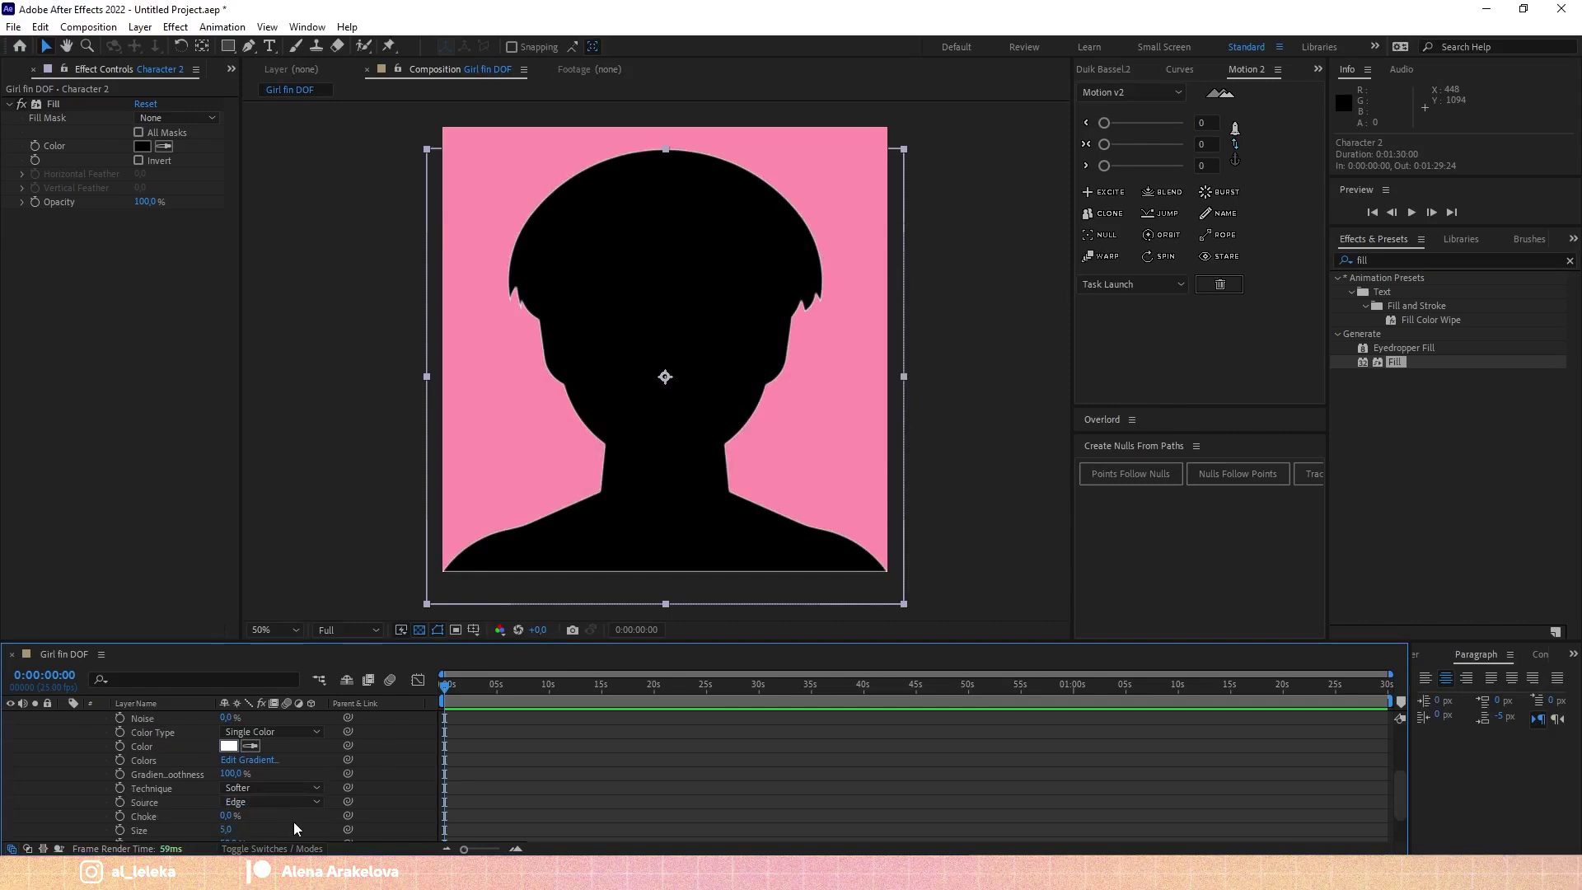
{"action": "left_click_drag", "start_coordinate": [226, 829], "coordinate": [288, 824]}
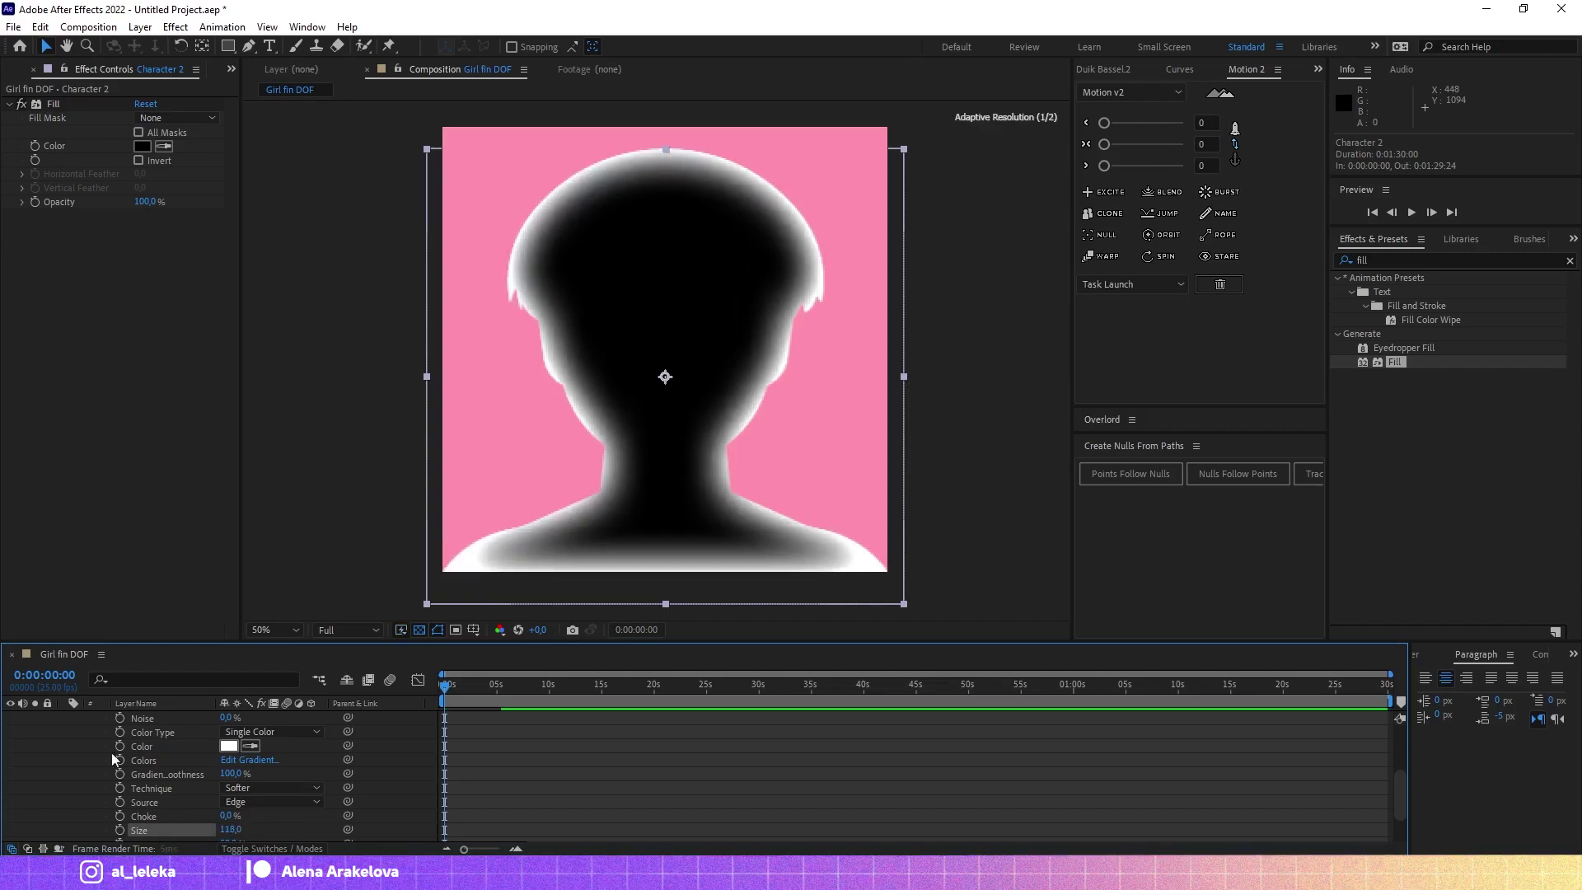
{"action": "scroll", "coordinate": [92, 748], "scroll_direction": "up", "scroll_amount": 3}
- Create a white solid, White Solid 1, and place it directly under Character 2
{"action": "left_click", "coordinate": [66, 717]}
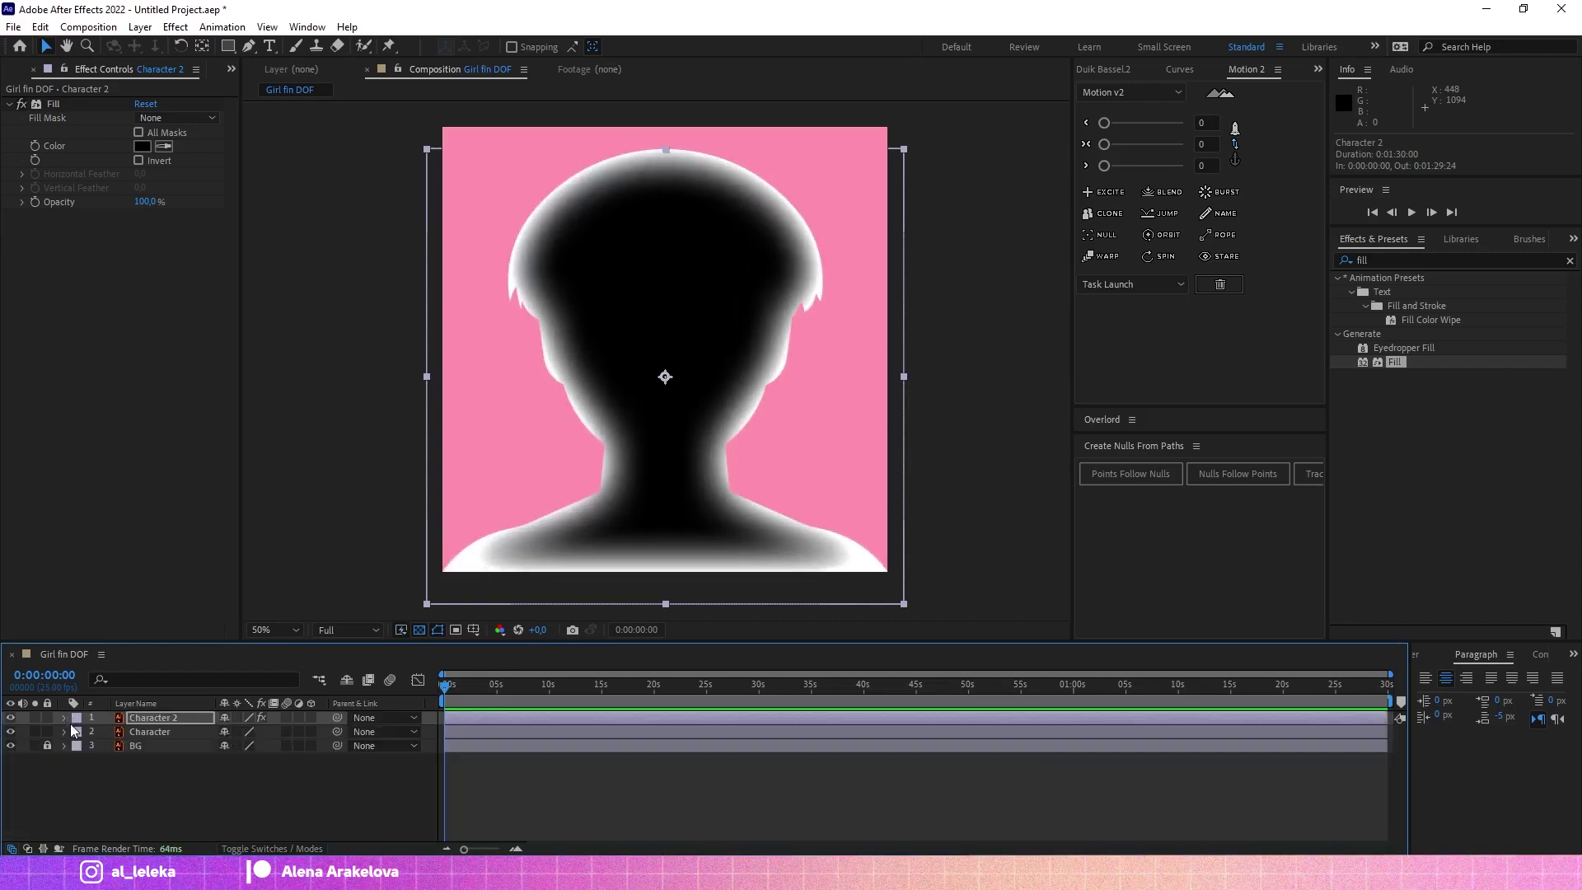
{"action": "right_click", "coordinate": [173, 790]}
{"action": "mouse_move", "coordinate": [320, 593]}
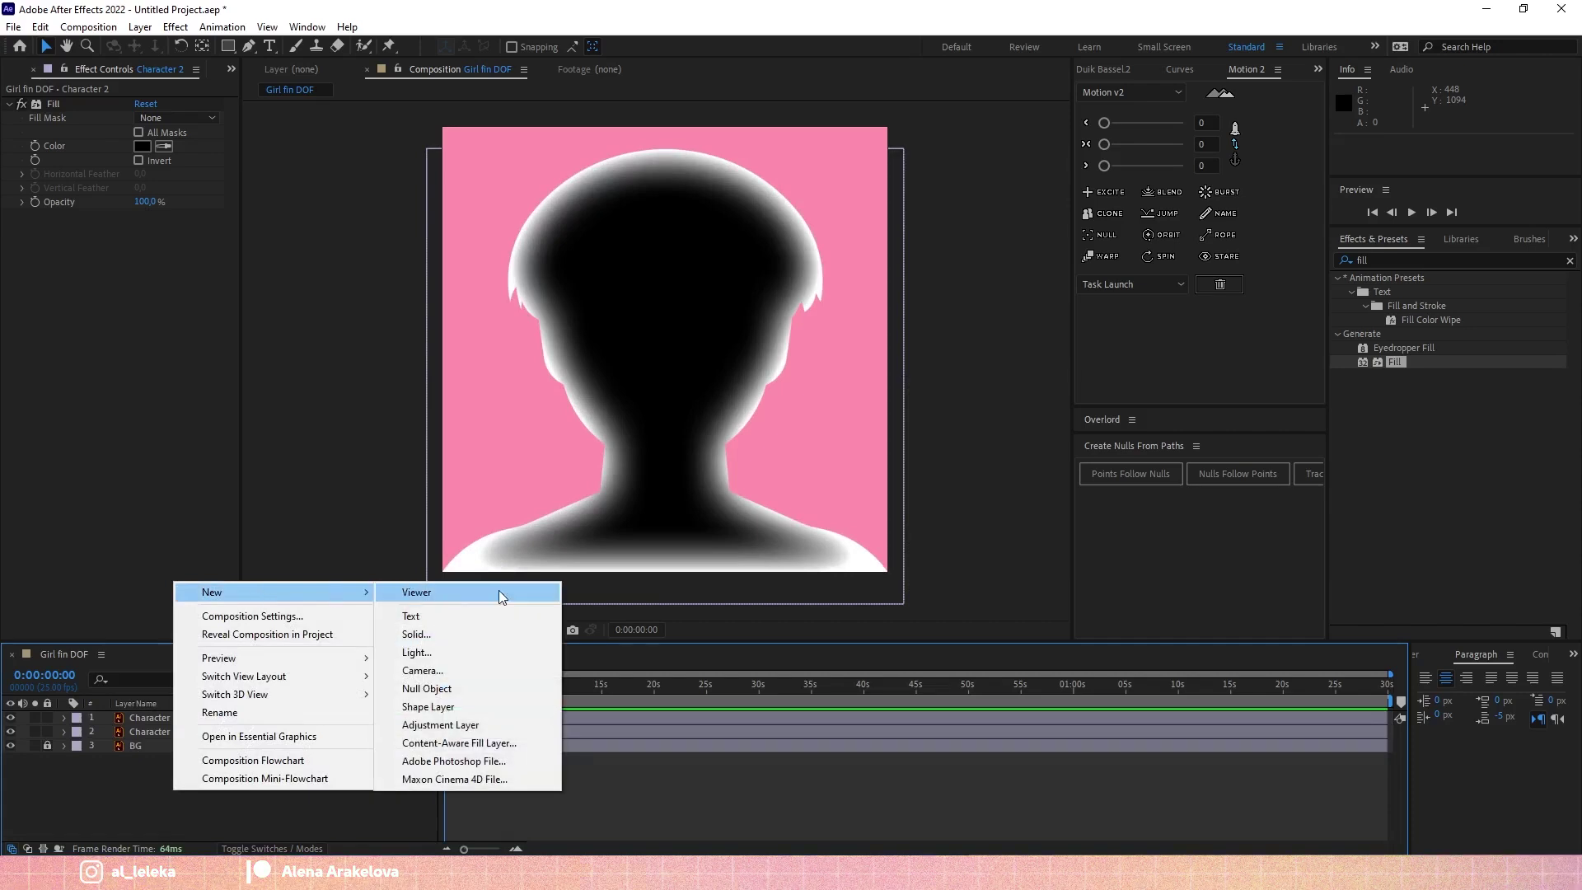
{"action": "left_click", "coordinate": [416, 634]}
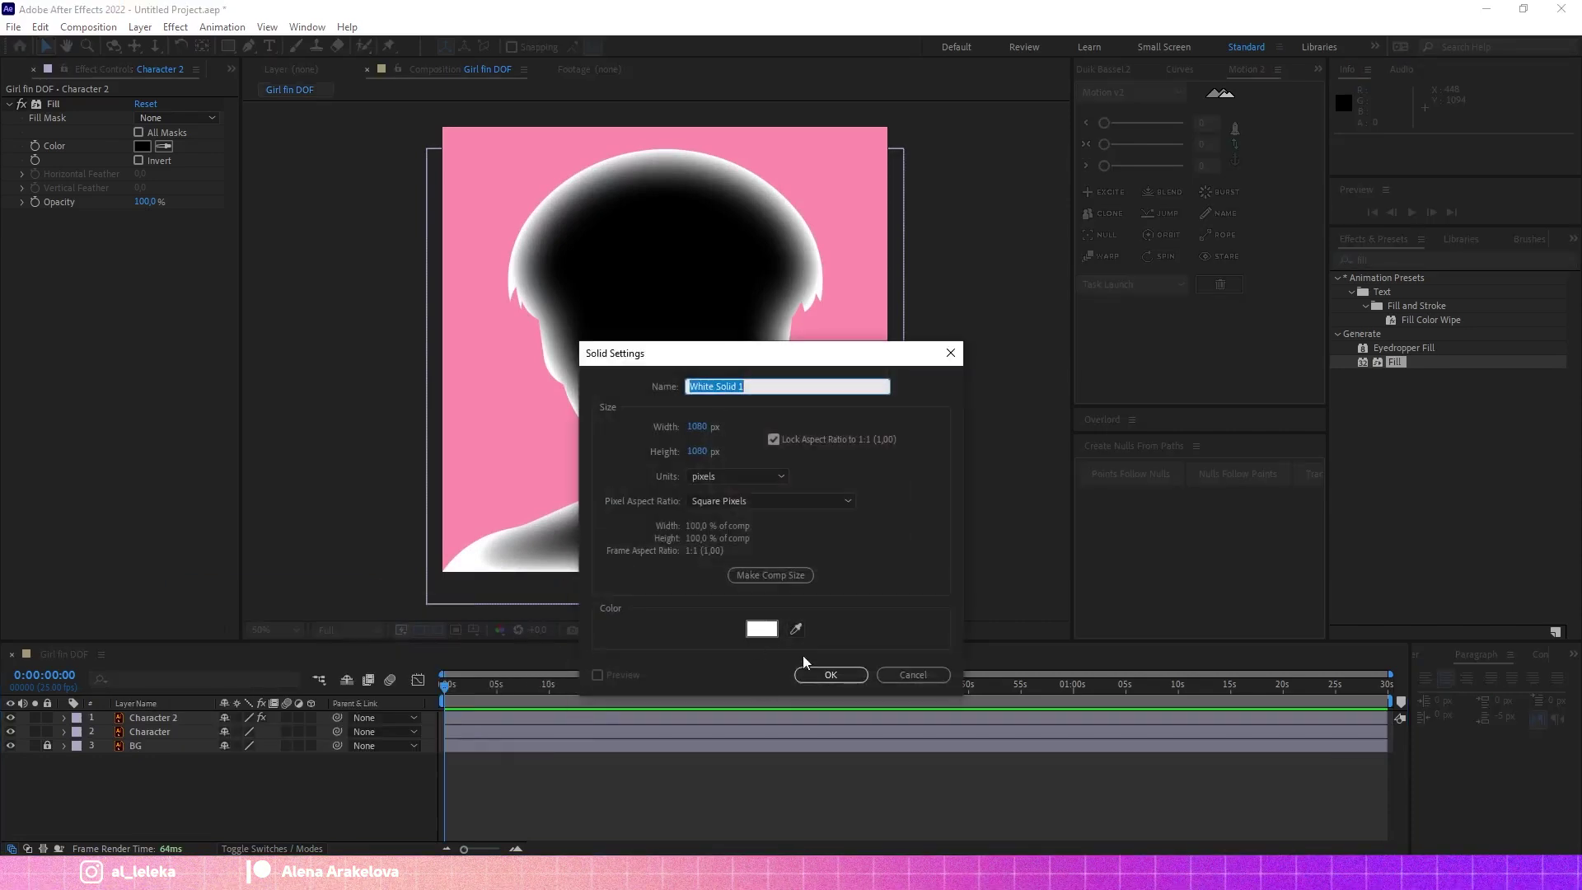
{"action": "left_click", "coordinate": [830, 674]}
{"action": "left_click_drag", "start_coordinate": [171, 717], "coordinate": [169, 740]}
- Toggle Character 2's solo to check the silhouette over white, then select both layers
{"action": "left_click", "coordinate": [153, 717]}
{"action": "left_click", "coordinate": [35, 718]}
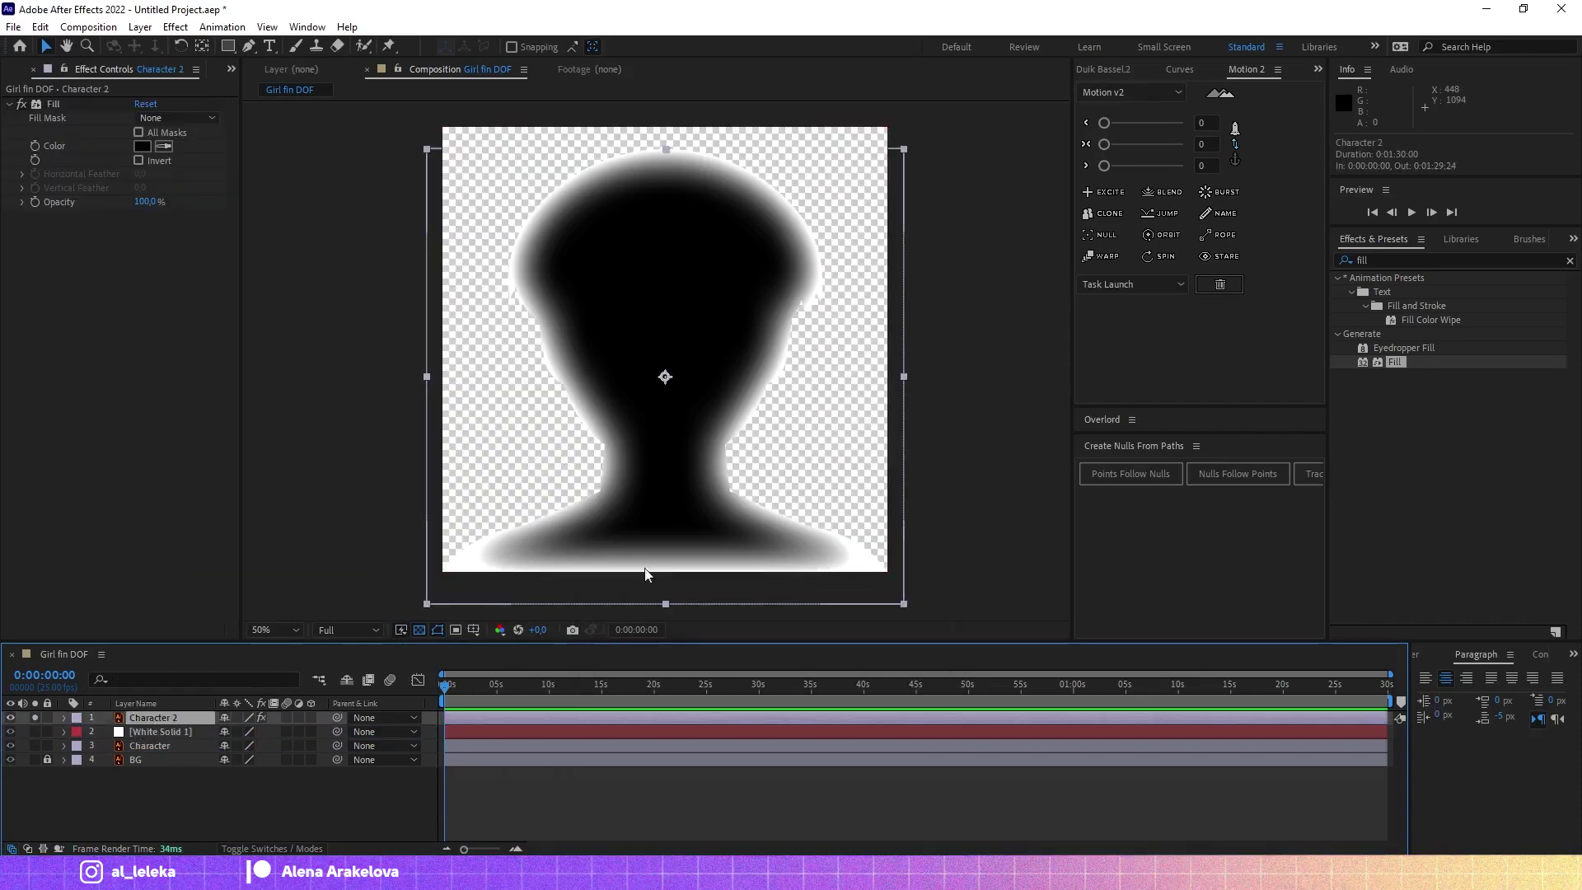
{"action": "left_click", "coordinate": [35, 719]}
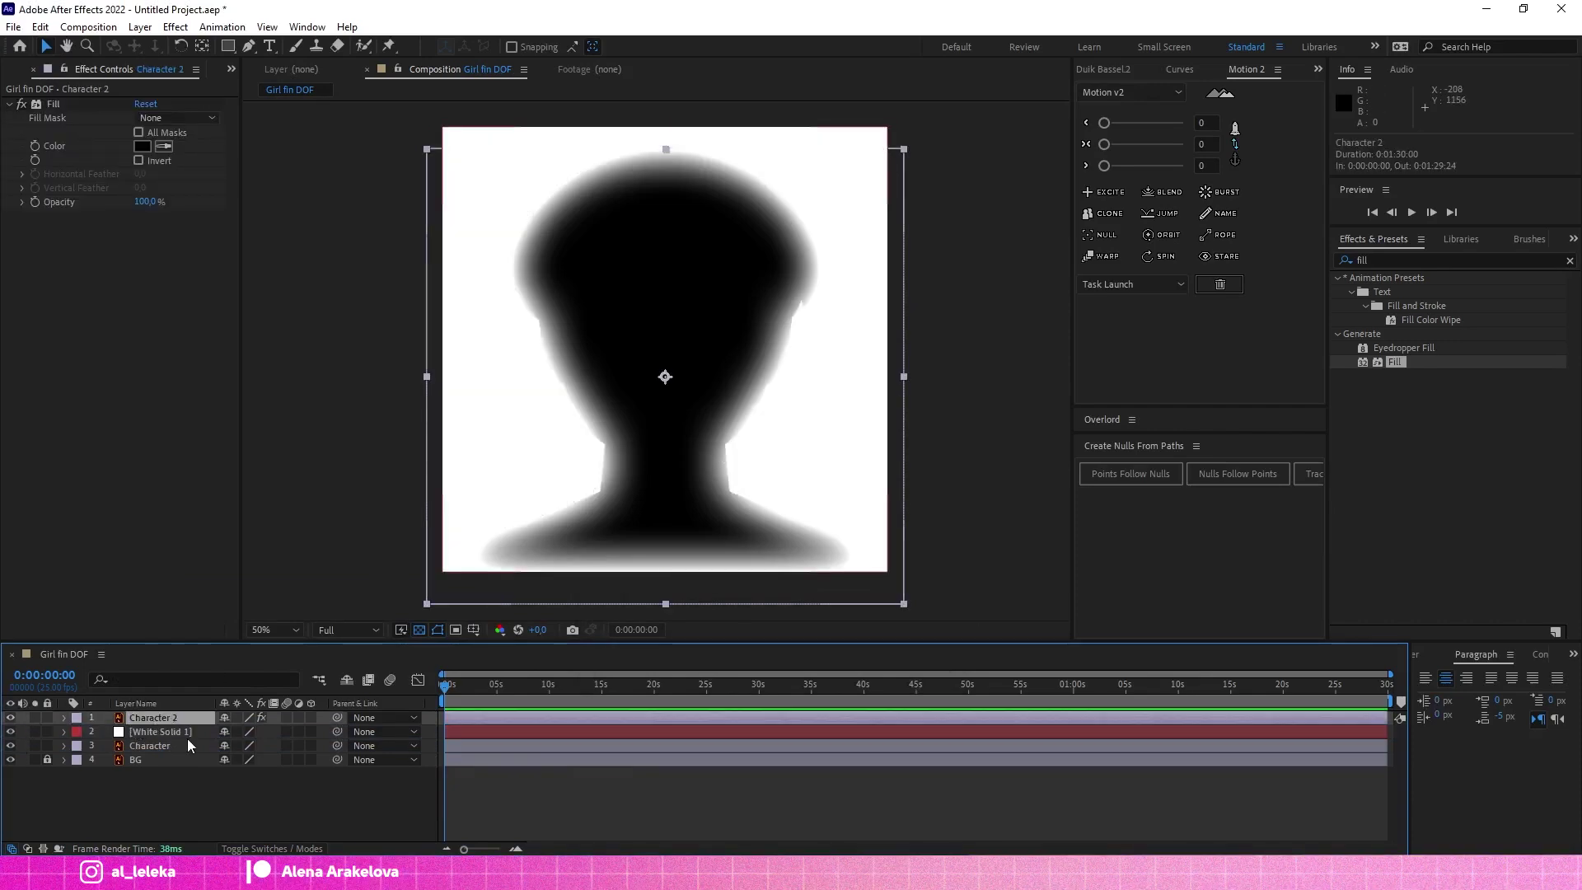
{"action": "left_click", "coordinate": [35, 718]}
{"action": "left_click", "coordinate": [35, 718]}
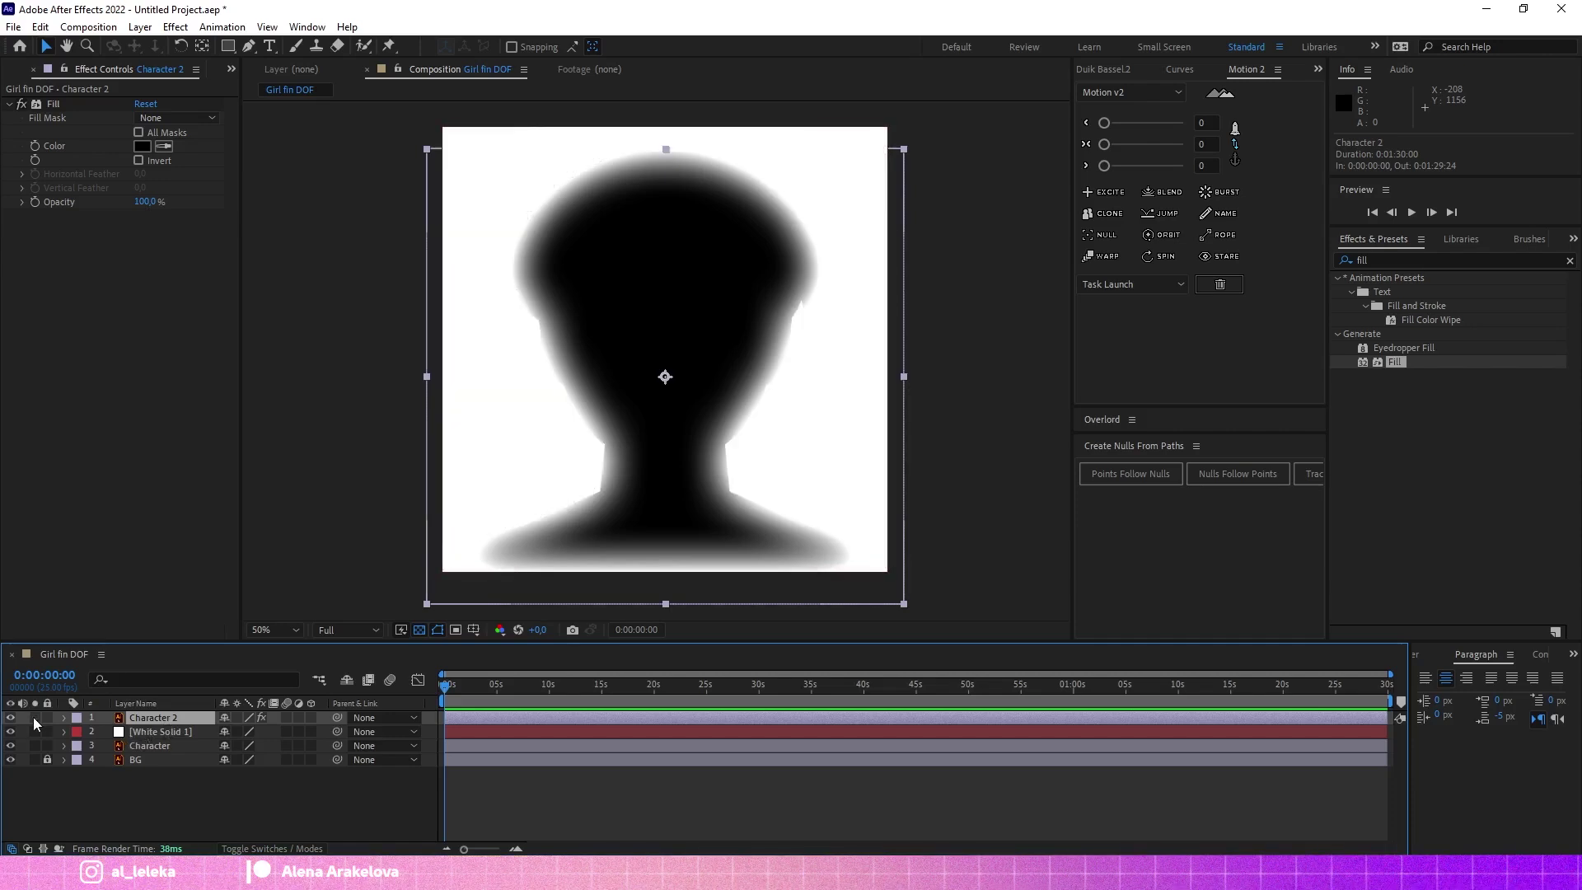
{"action": "left_click", "coordinate": [162, 733], "text": "ctrl"}
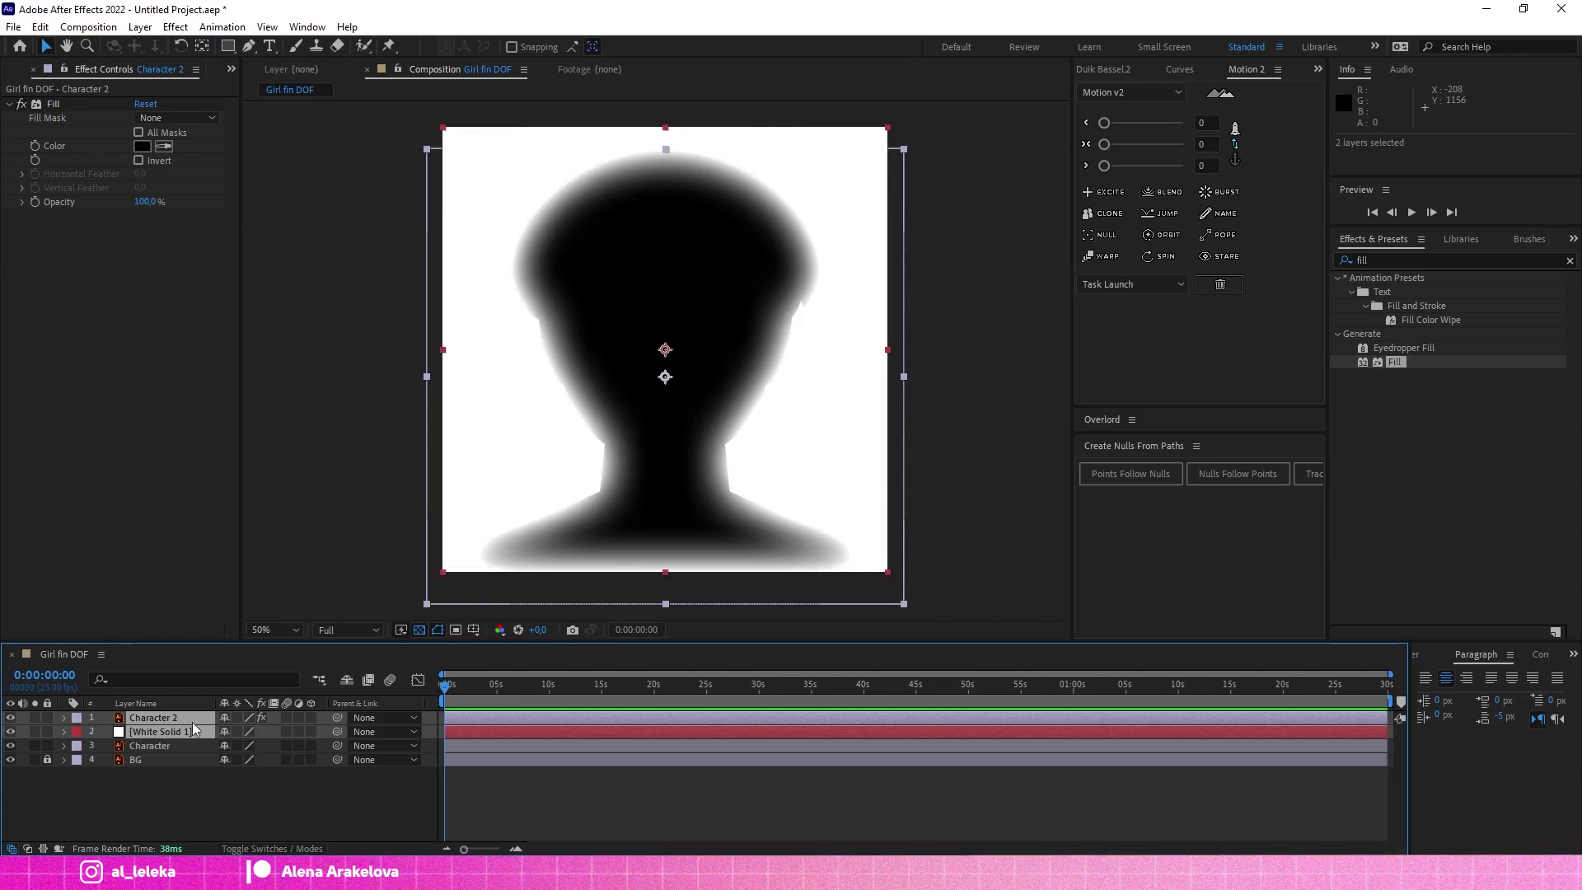
- Pre-compose Character 2 and White Solid 1 into a pre-comp named MAP and hide it
{"action": "key", "text": "ctrl+shift+c"}
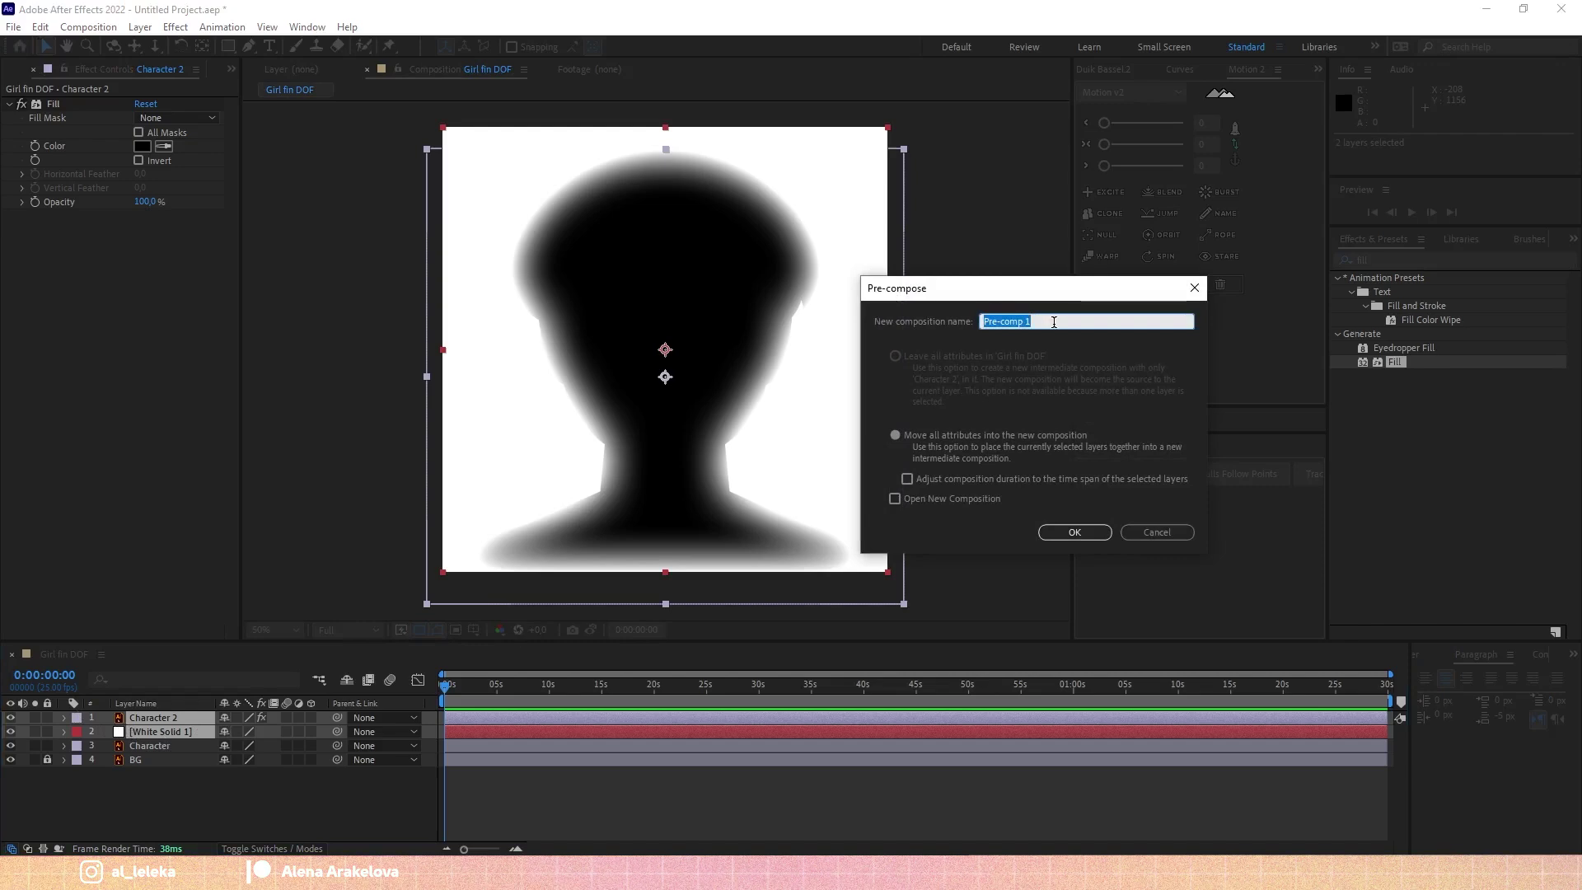
{"action": "type", "text": "MAP"}
{"action": "key", "text": "Return"}
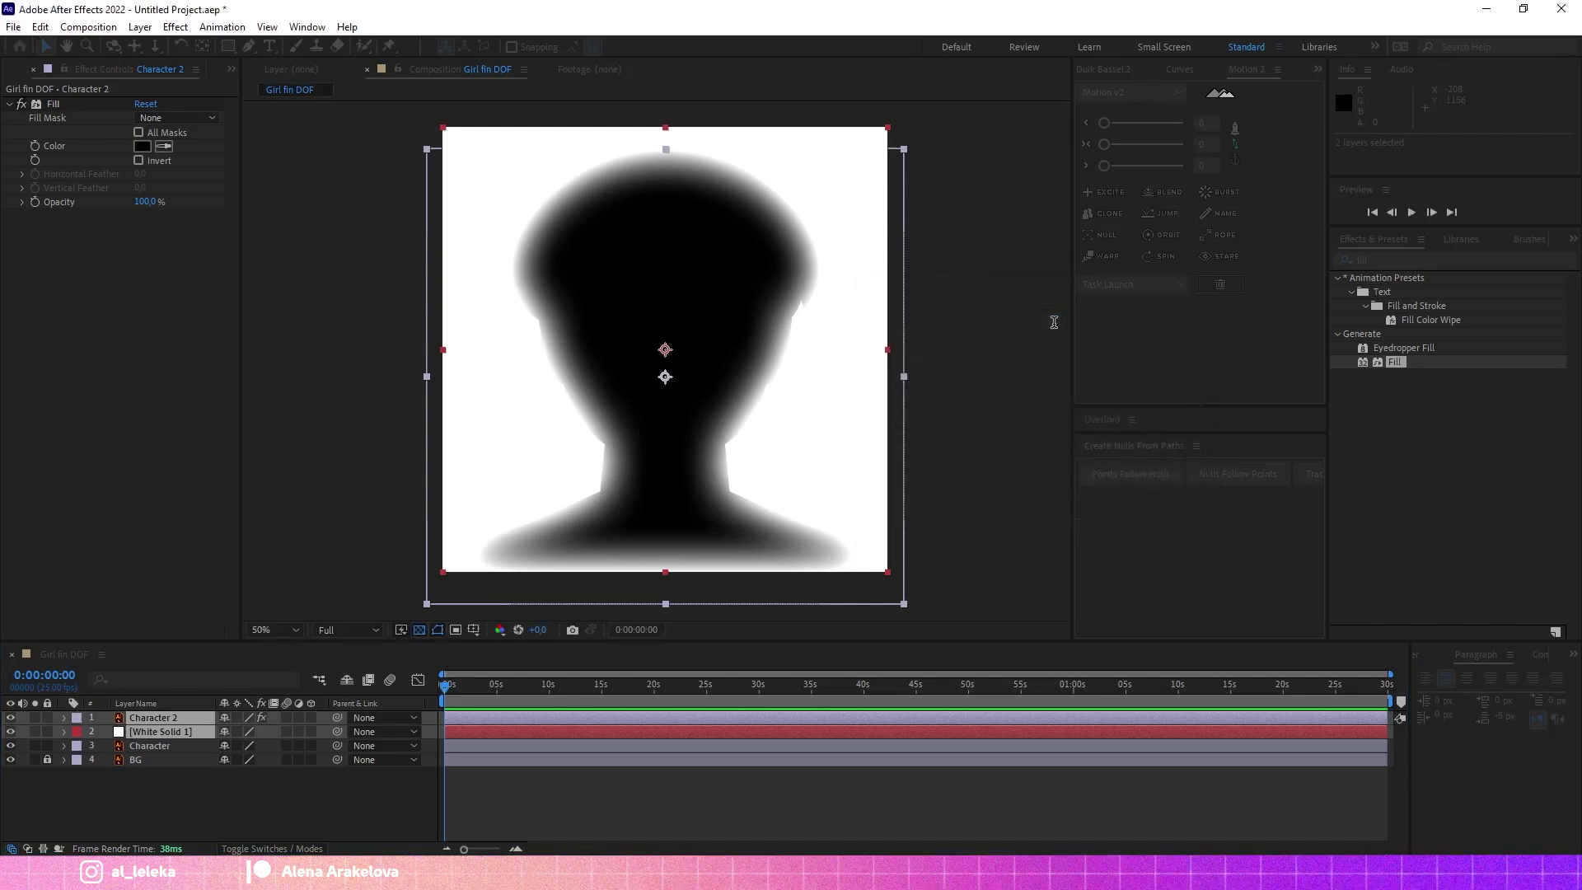
{"action": "left_click", "coordinate": [11, 718]}
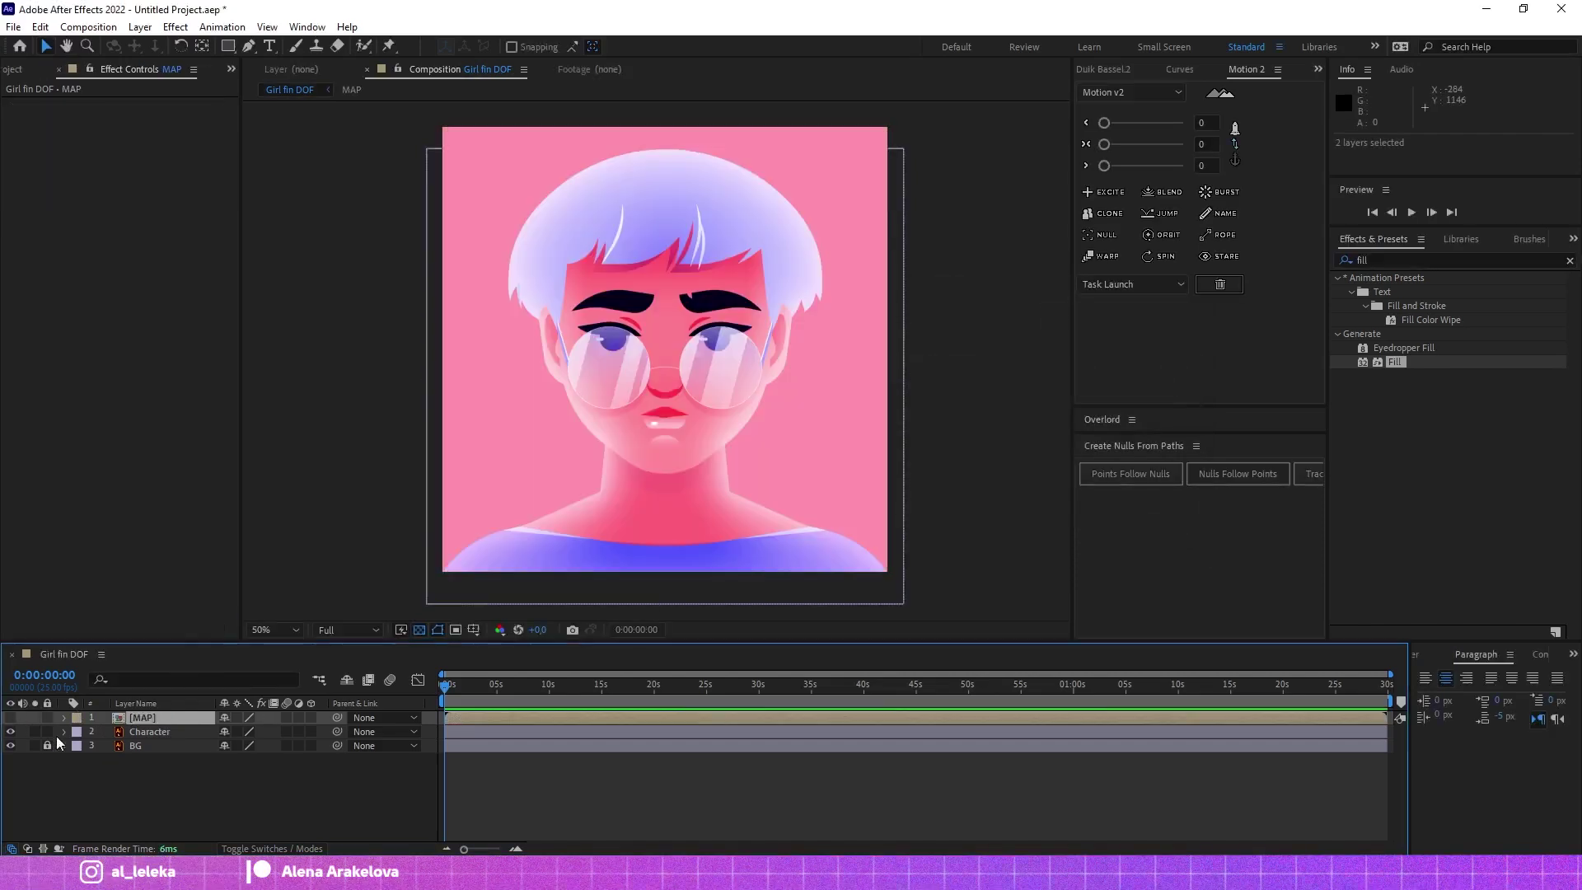
{"action": "left_click", "coordinate": [149, 731]}
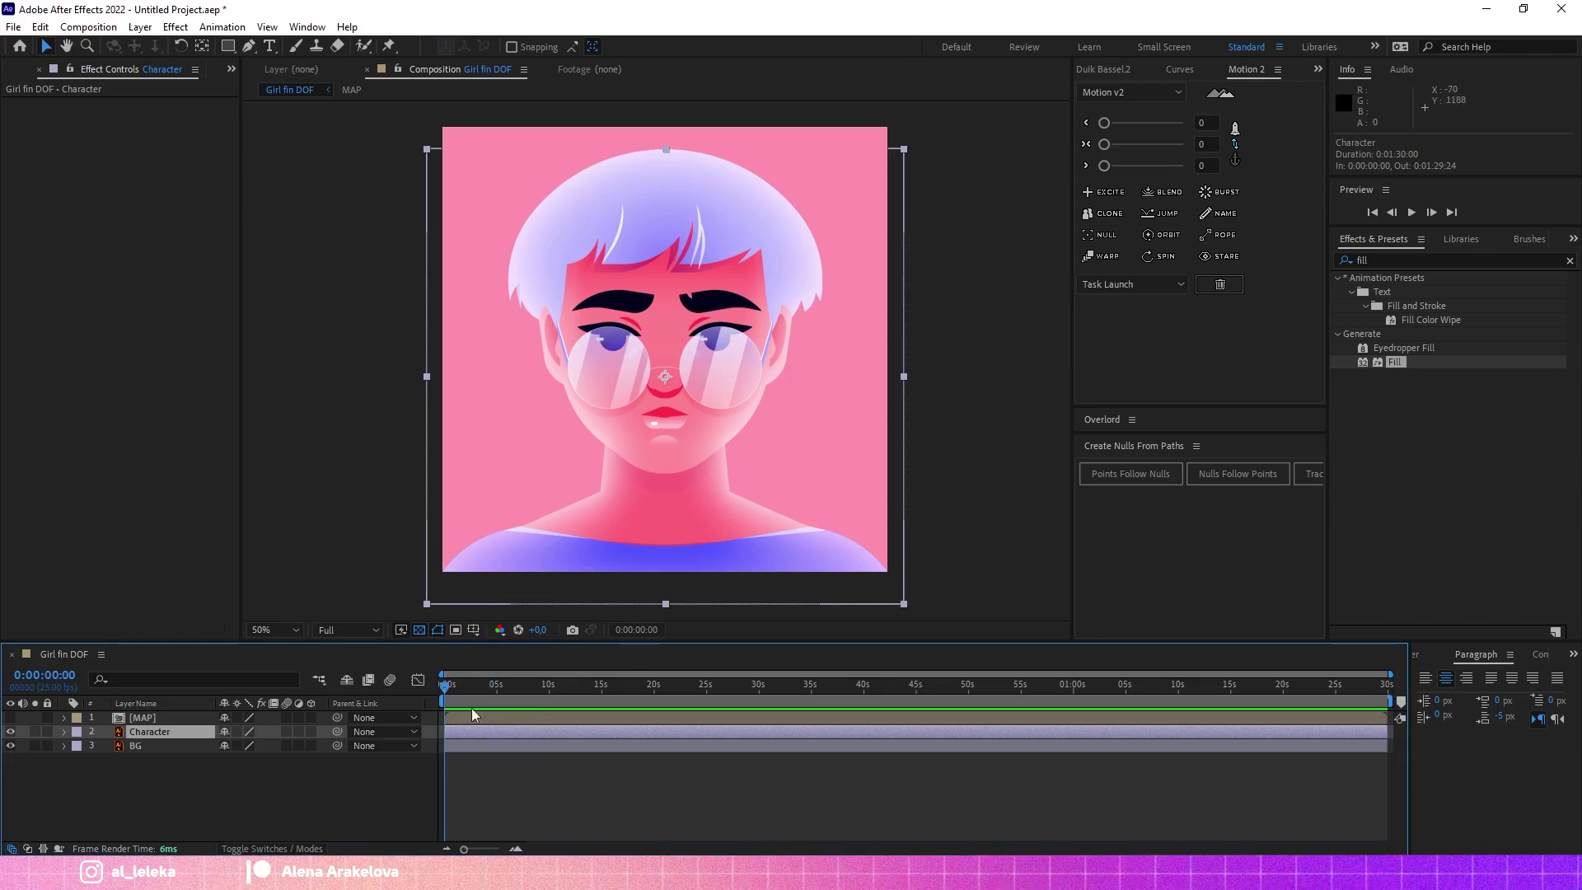
- Pre-compose the Character layer, naming the new pre-comp 'Character Original'
{"action": "key", "text": "ctrl+shift+c"}
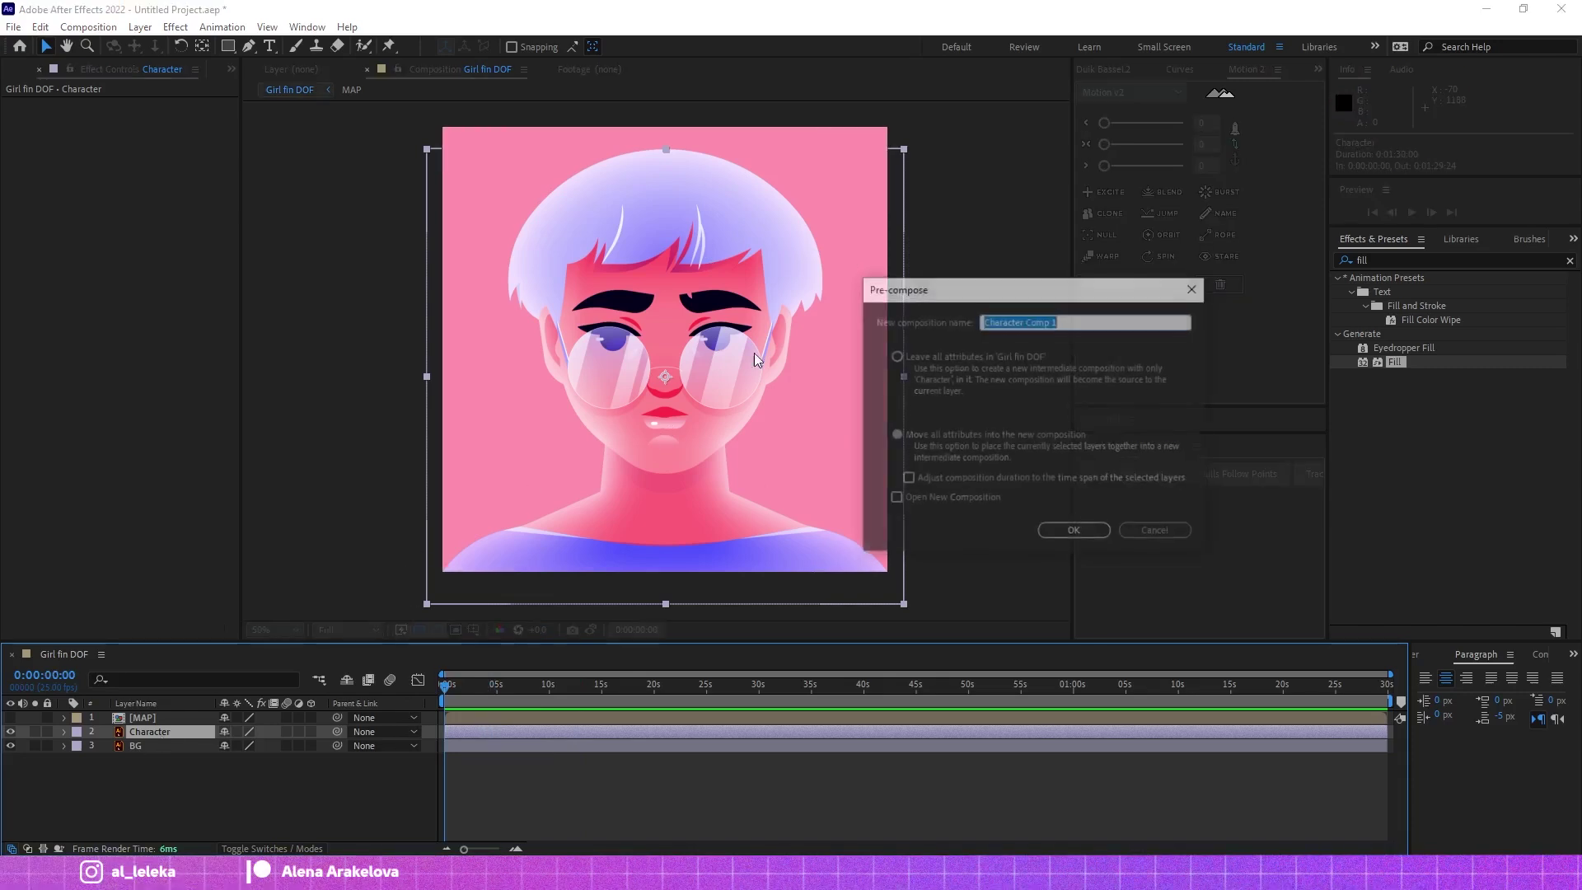
{"action": "key", "text": "Right"}
{"action": "key", "text": "BackSpace"}
{"action": "key", "text": "BackSpace"}
{"action": "key", "text": "BackSpace"}
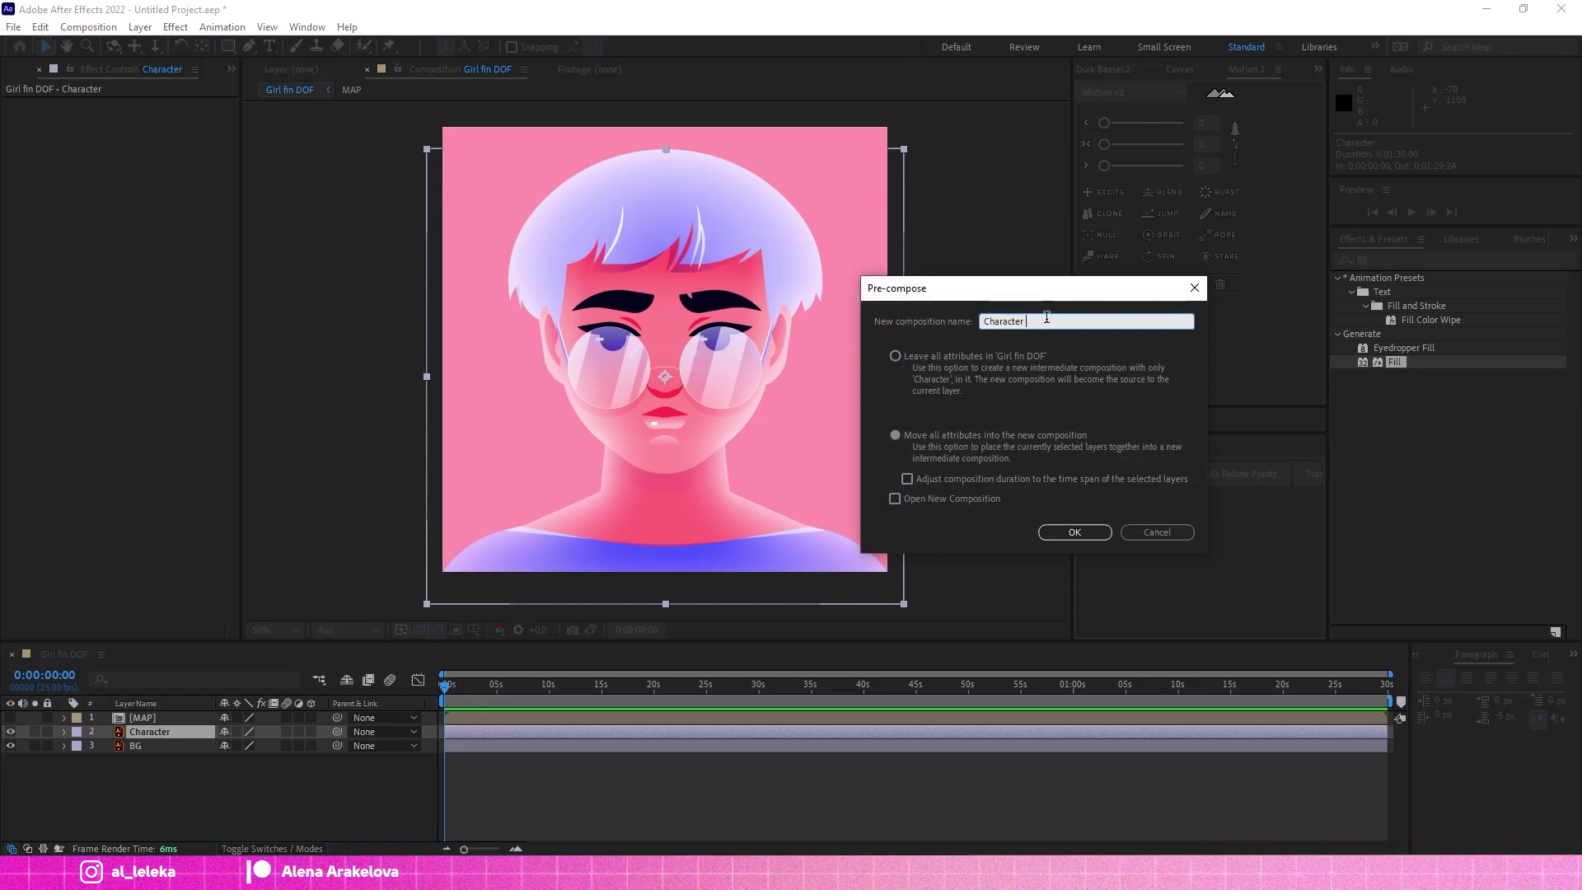
{"action": "type", "text": "Original"}
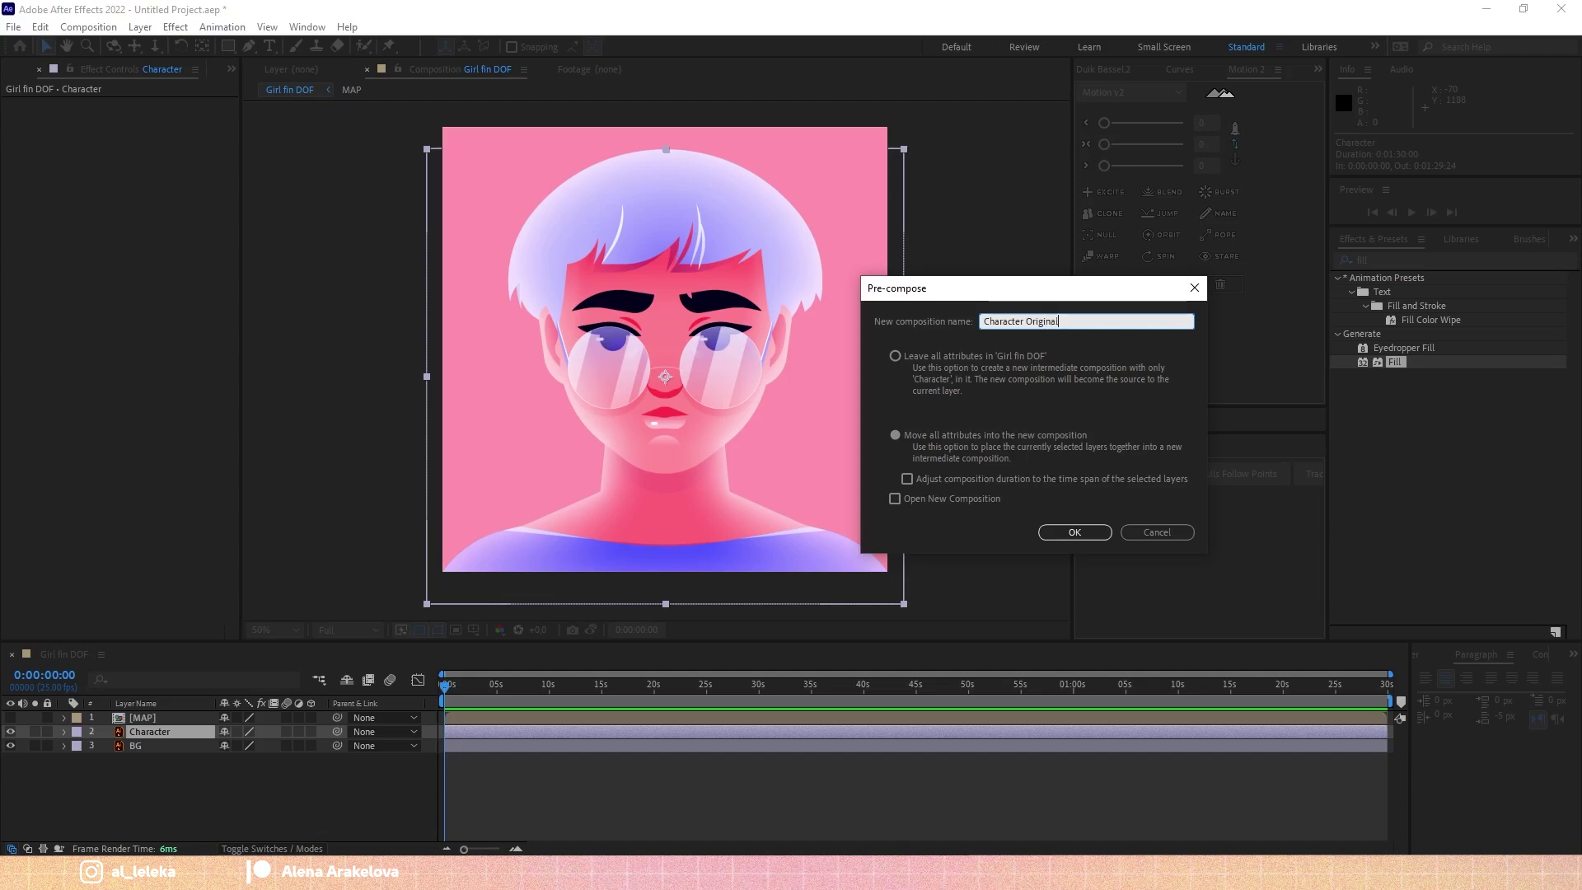
{"action": "key", "text": "Return"}
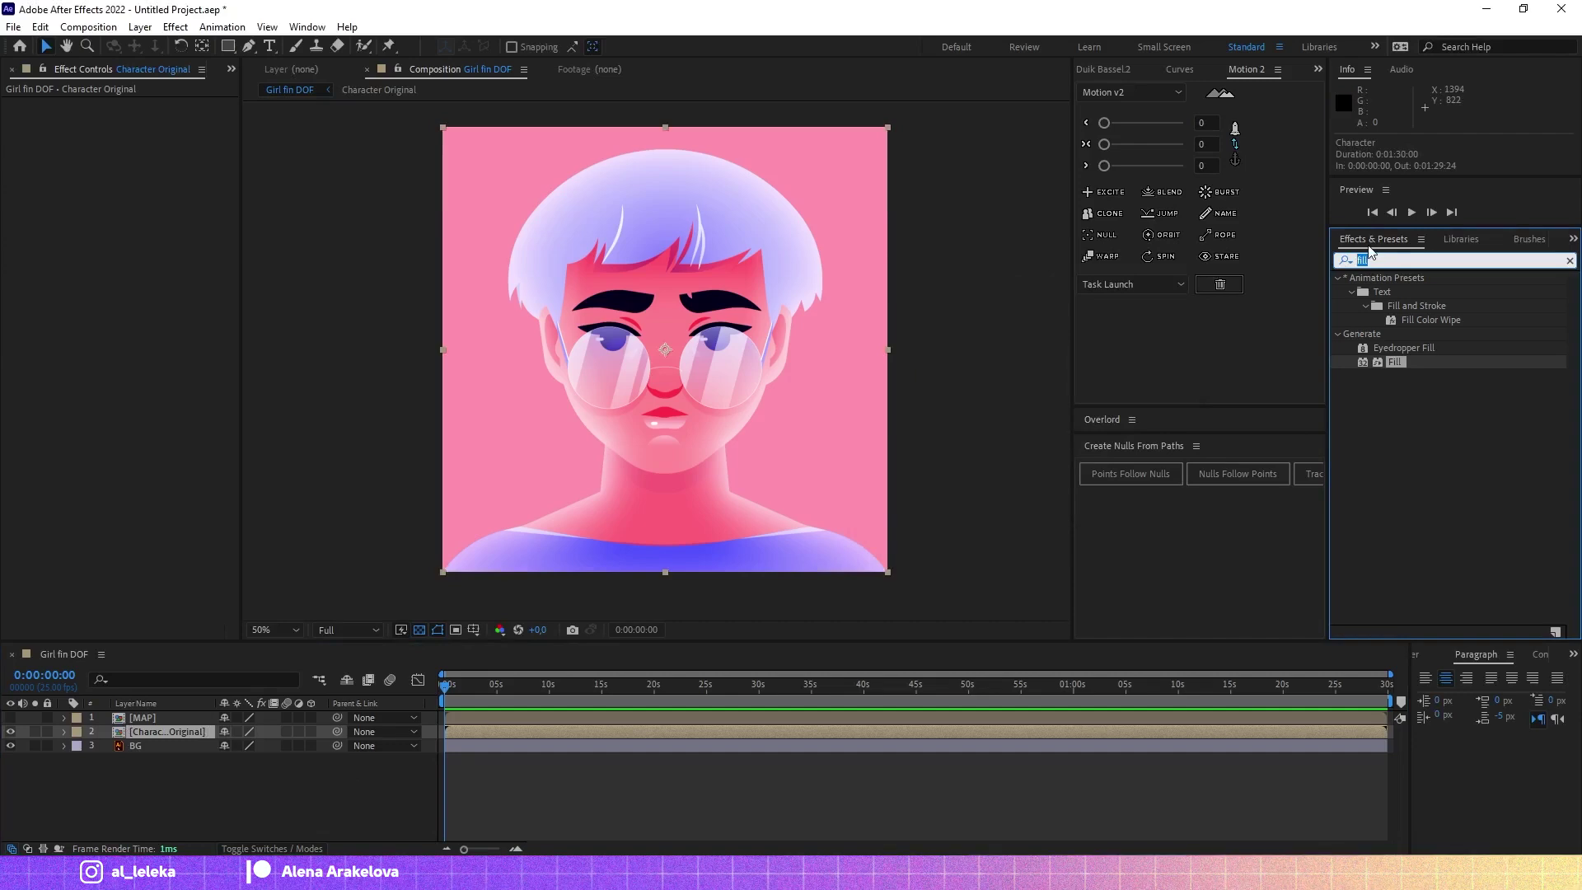
- Apply Camera Lens Blur to Character Original with MAP as blur map and radius 10
{"action": "type", "text": "camer"}
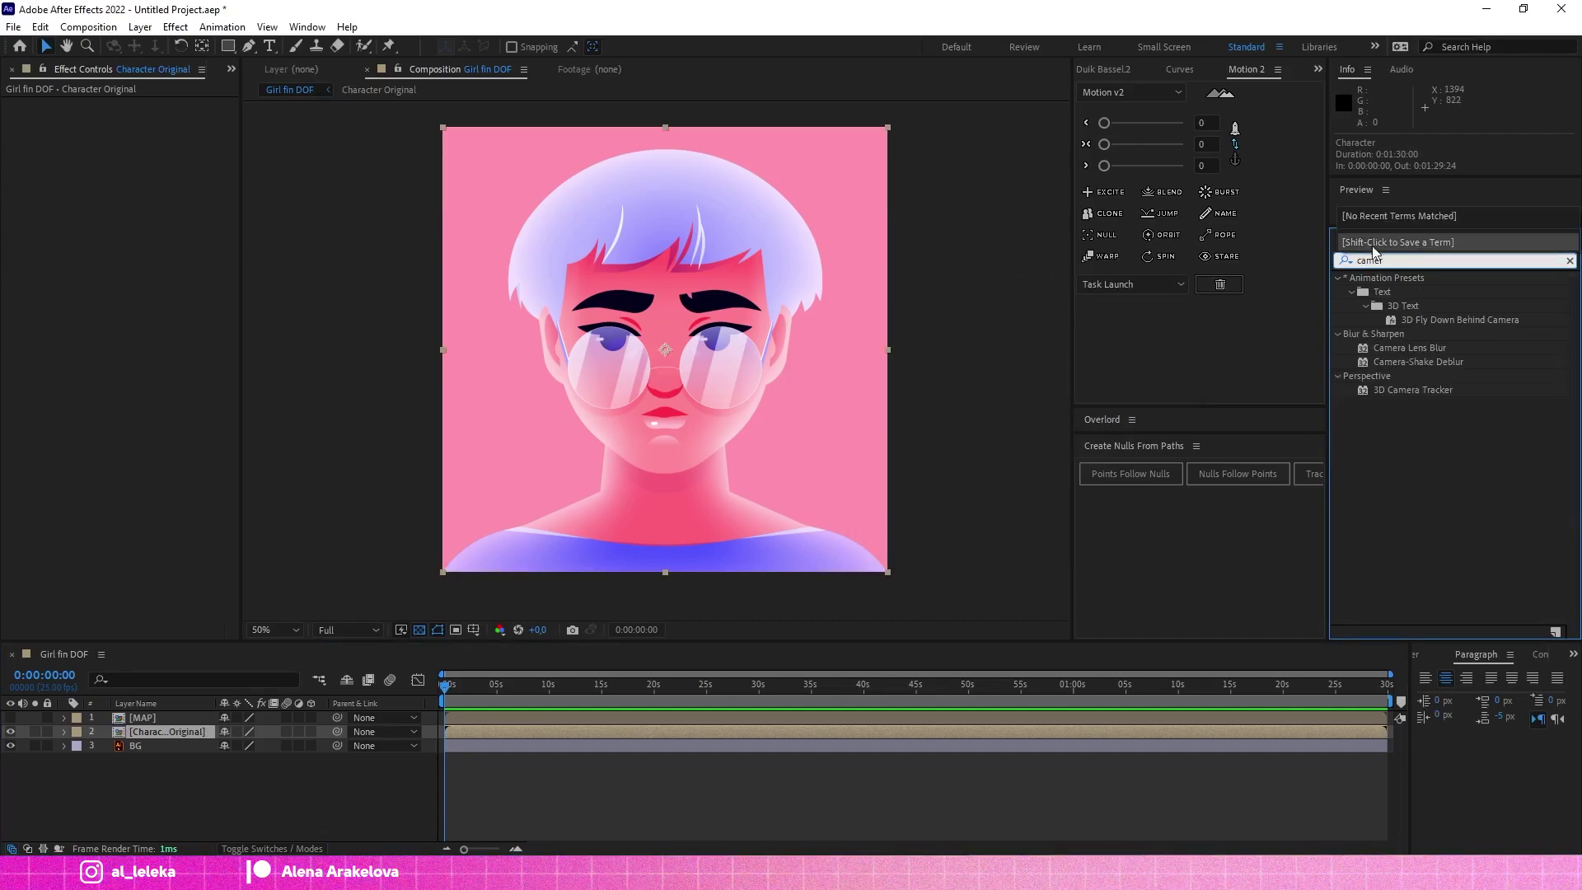
{"action": "left_click_drag", "start_coordinate": [1382, 353], "coordinate": [124, 194]}
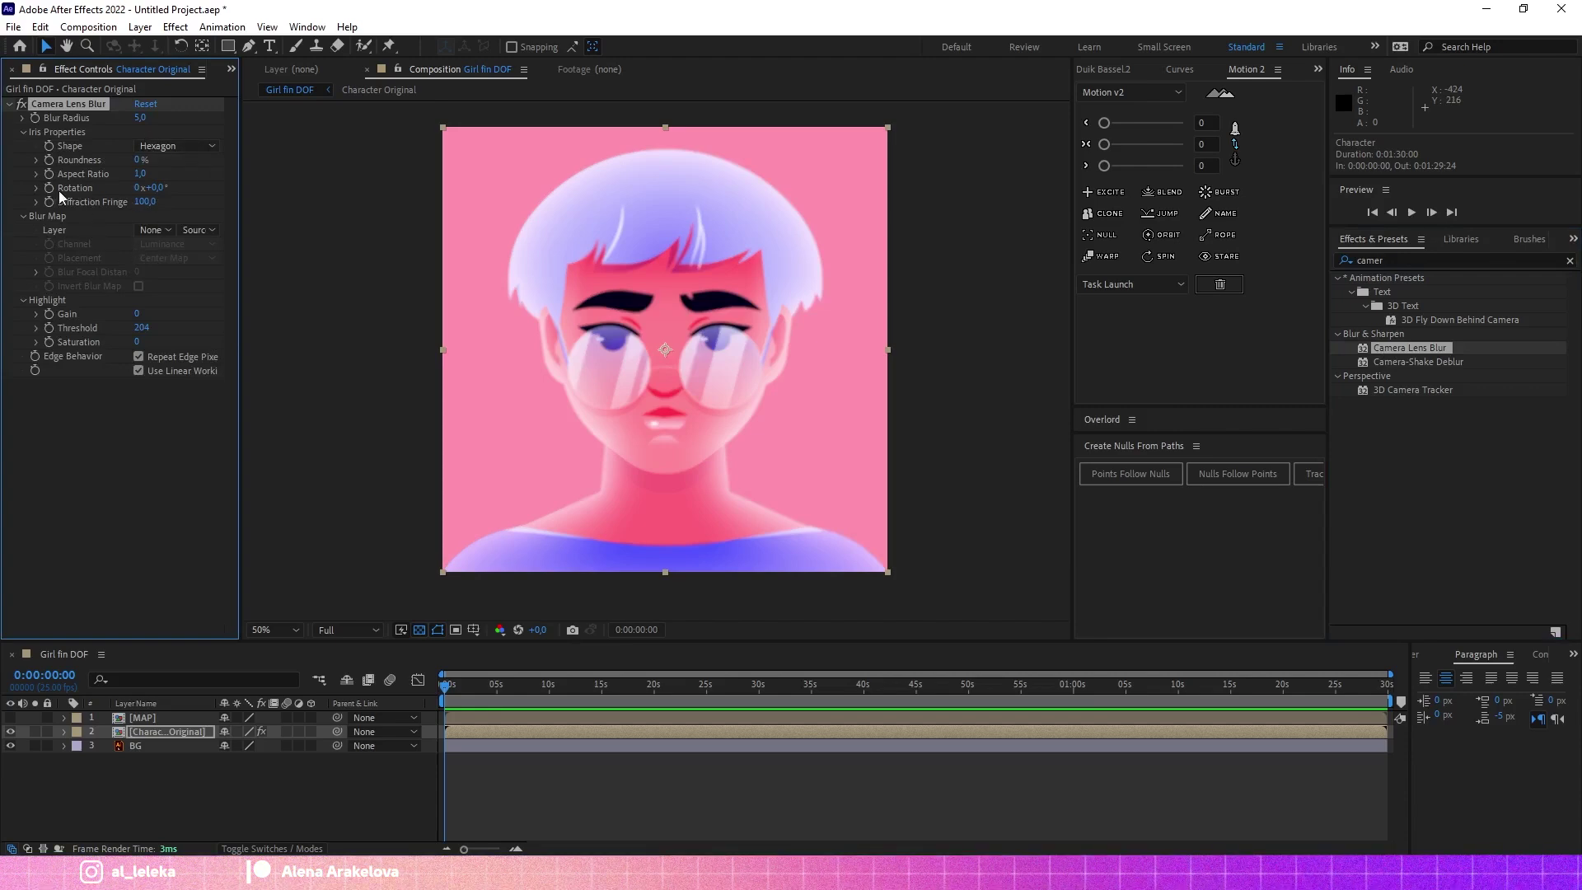
{"action": "left_click", "coordinate": [154, 231]}
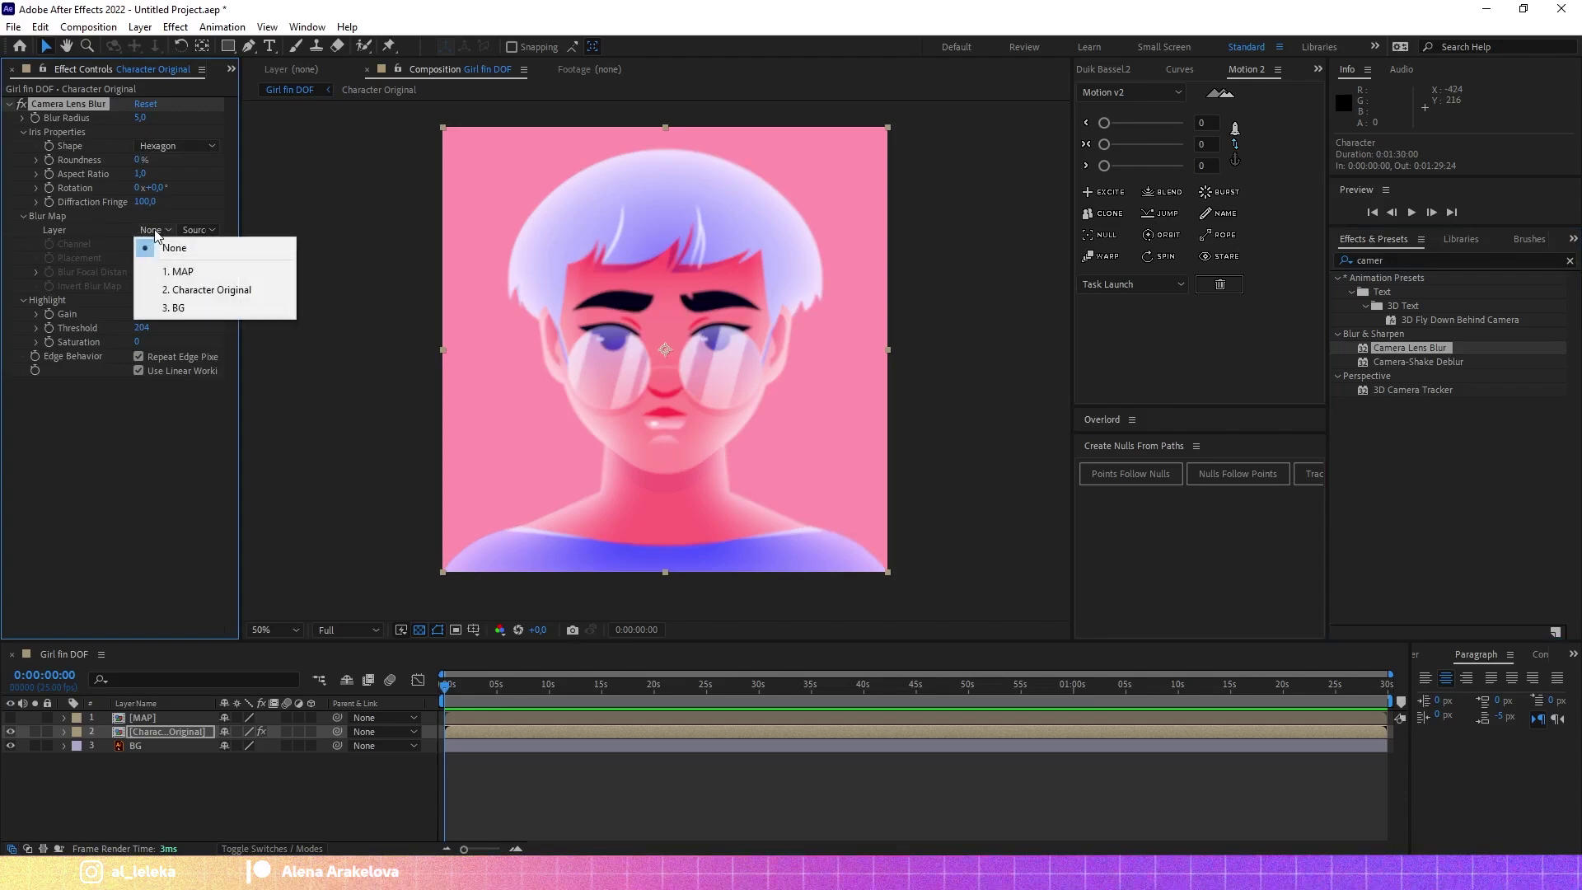
{"action": "left_click", "coordinate": [190, 273]}
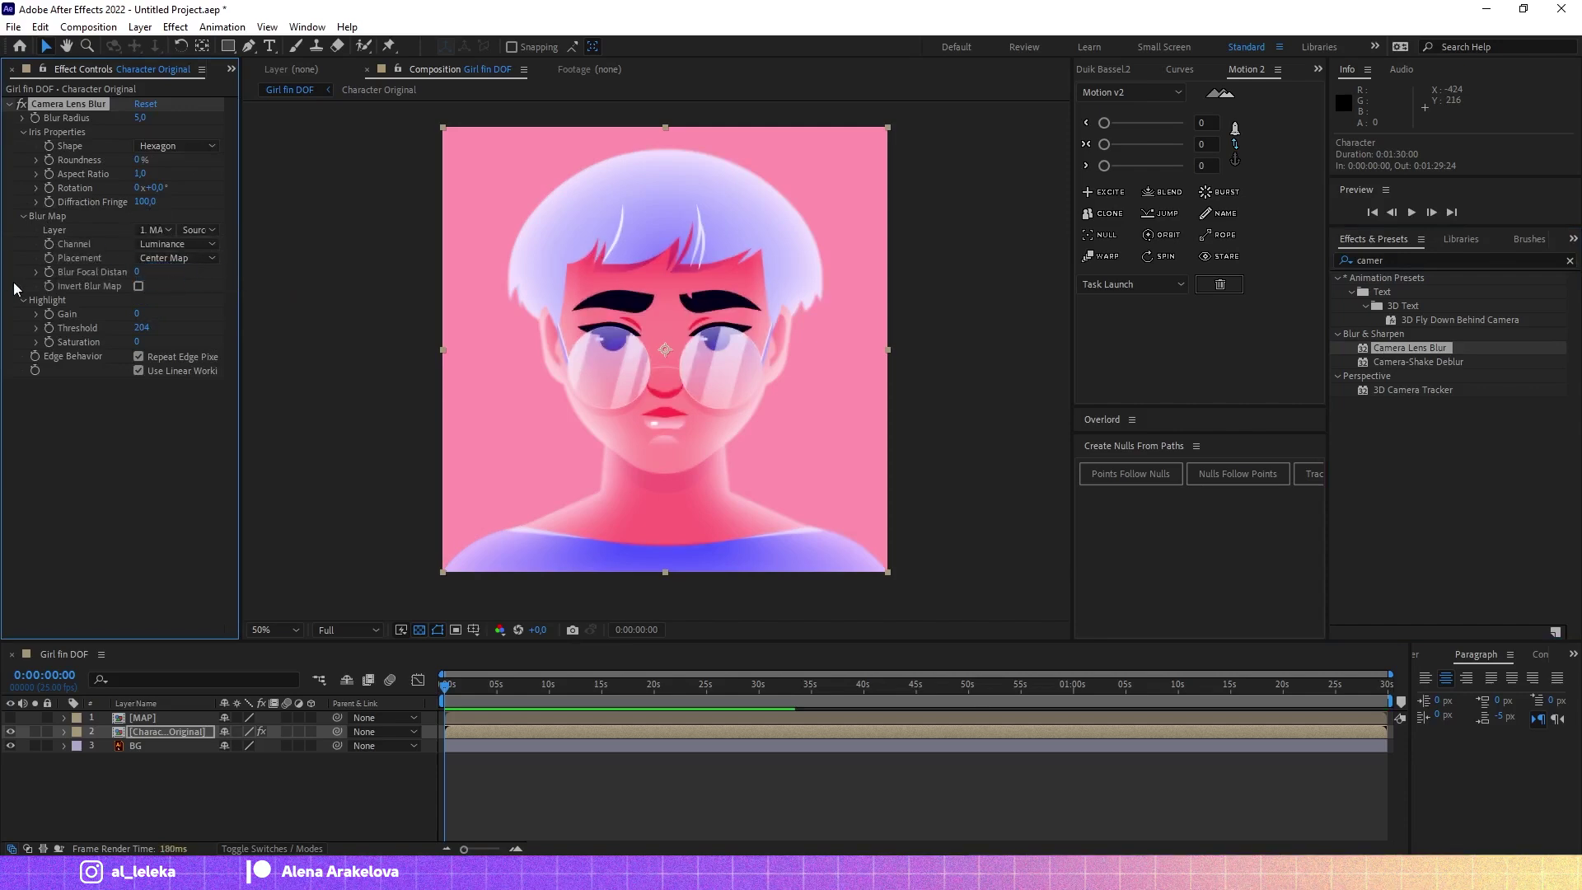
{"action": "type", "text": "10"}
{"action": "key", "text": "Return"}
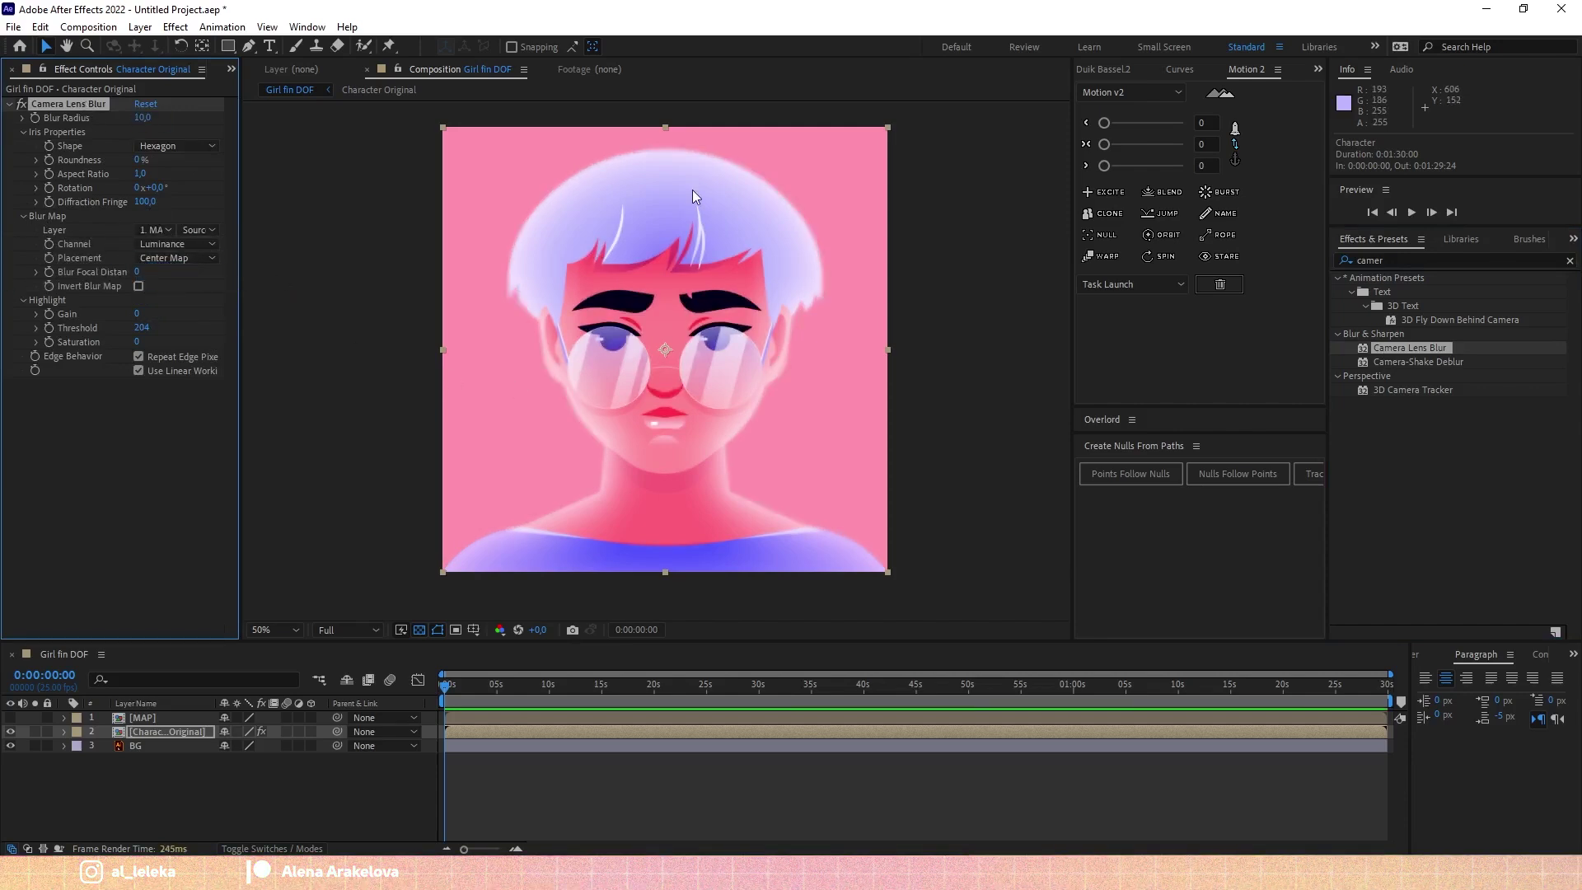
- Zoom and pan across the face, chin and neck to inspect the blur
{"action": "scroll", "coordinate": [595, 303], "scroll_direction": "up", "scroll_amount": 2}
{"action": "left_click_drag", "start_coordinate": [595, 304], "coordinate": [523, 417]}
{"action": "key", "text": "v"}
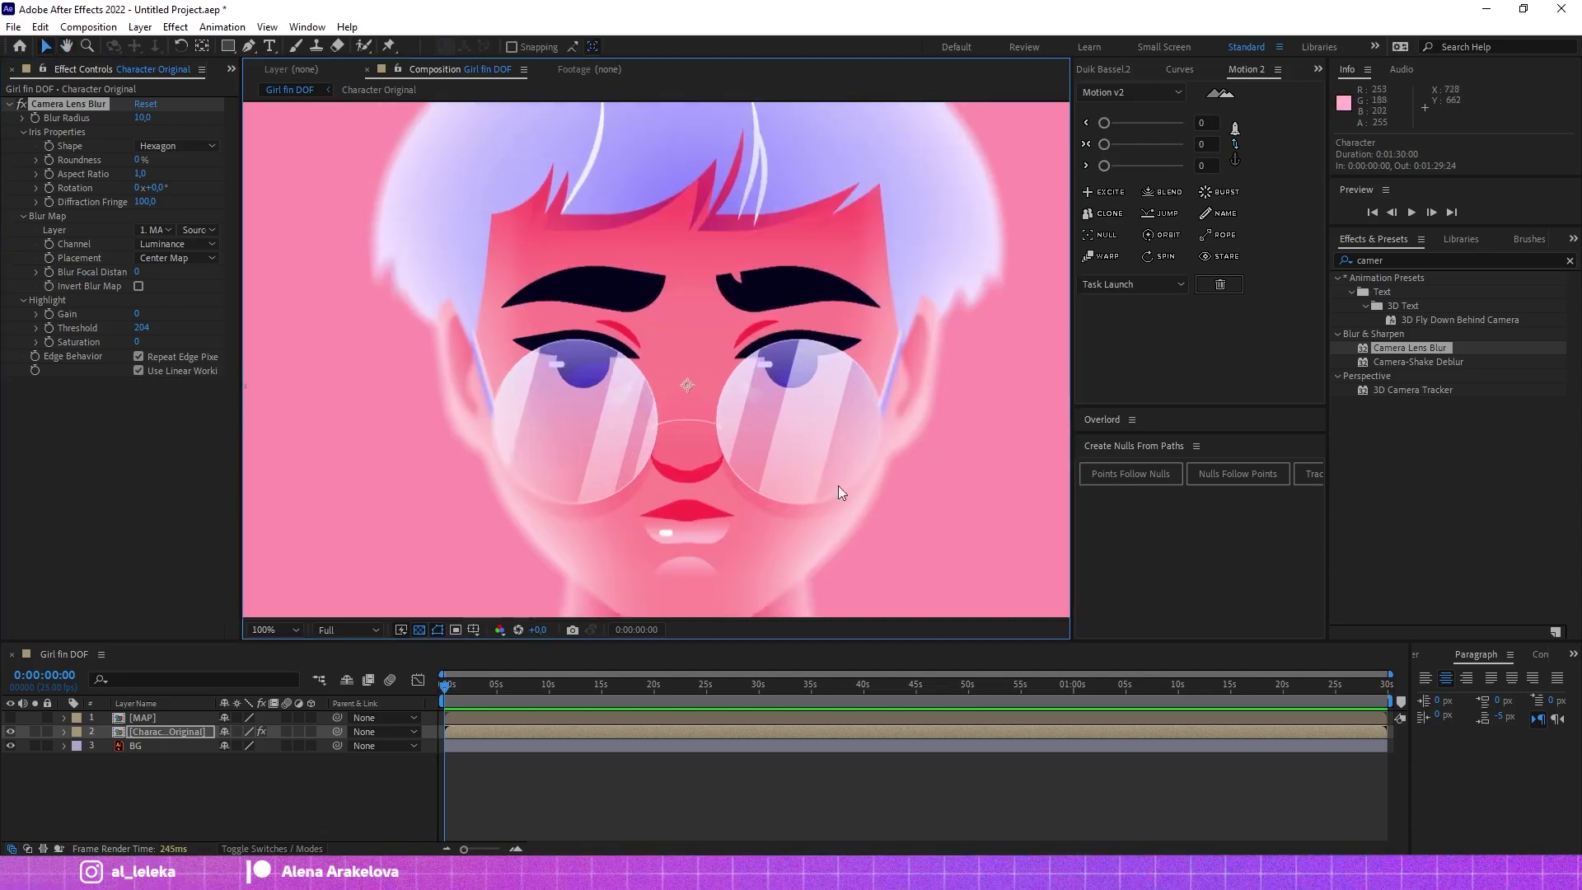
{"action": "key", "text": "h"}
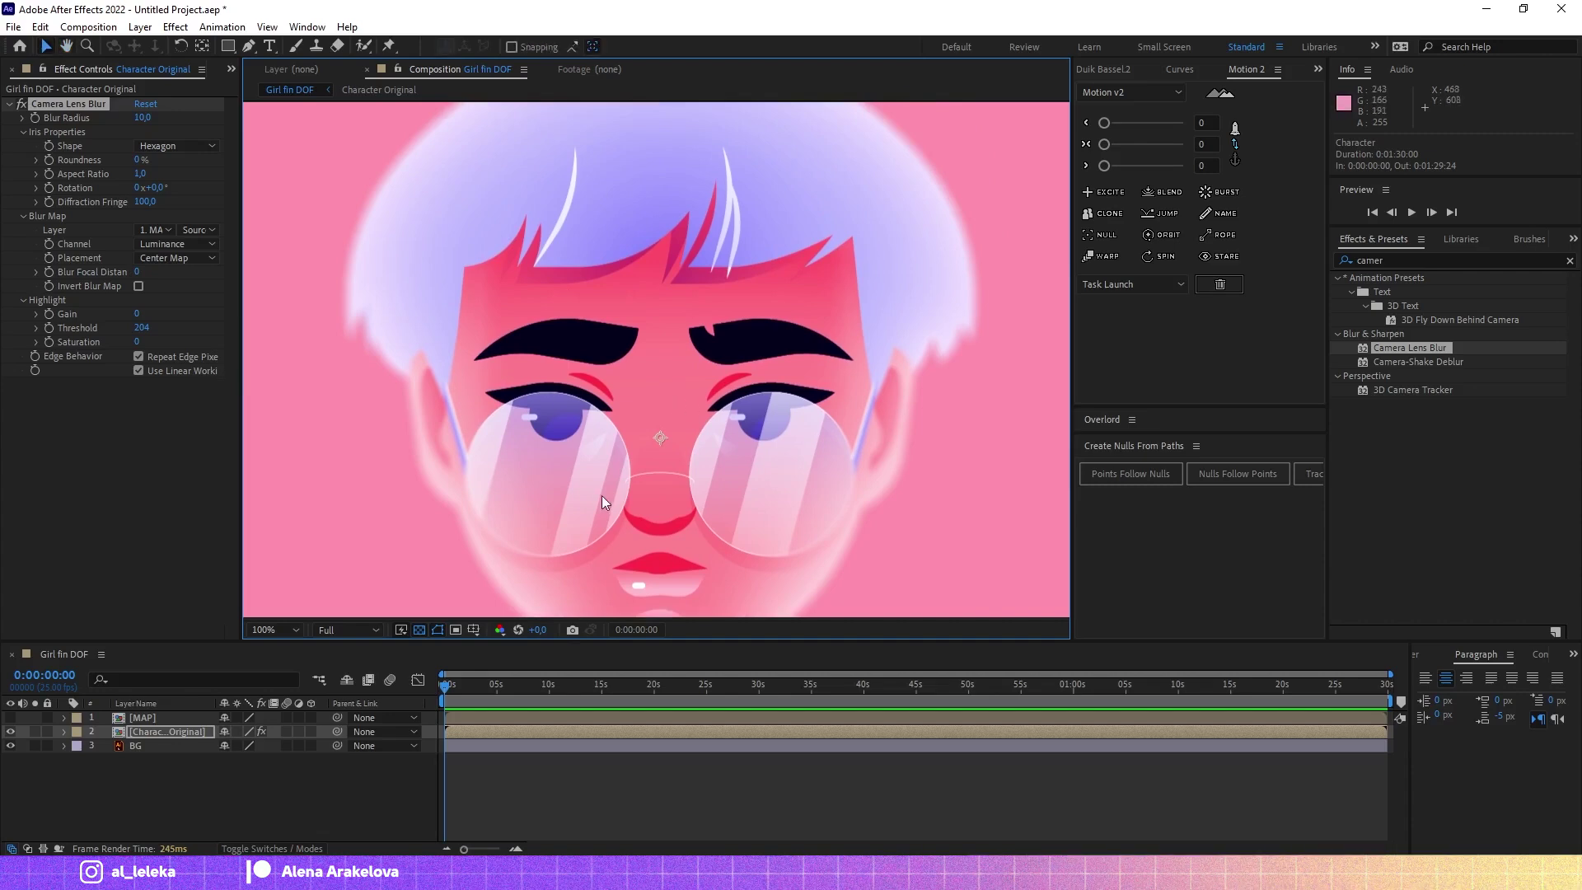
{"action": "left_click_drag", "start_coordinate": [607, 497], "coordinate": [572, 287]}
{"action": "left_click_drag", "start_coordinate": [607, 413], "coordinate": [615, 476]}
- Compare Blur Radius 0, then settle the Camera Lens Blur radius at 5 while inspecting the face
{"action": "key", "text": "comma"}
{"action": "key", "text": "comma"}
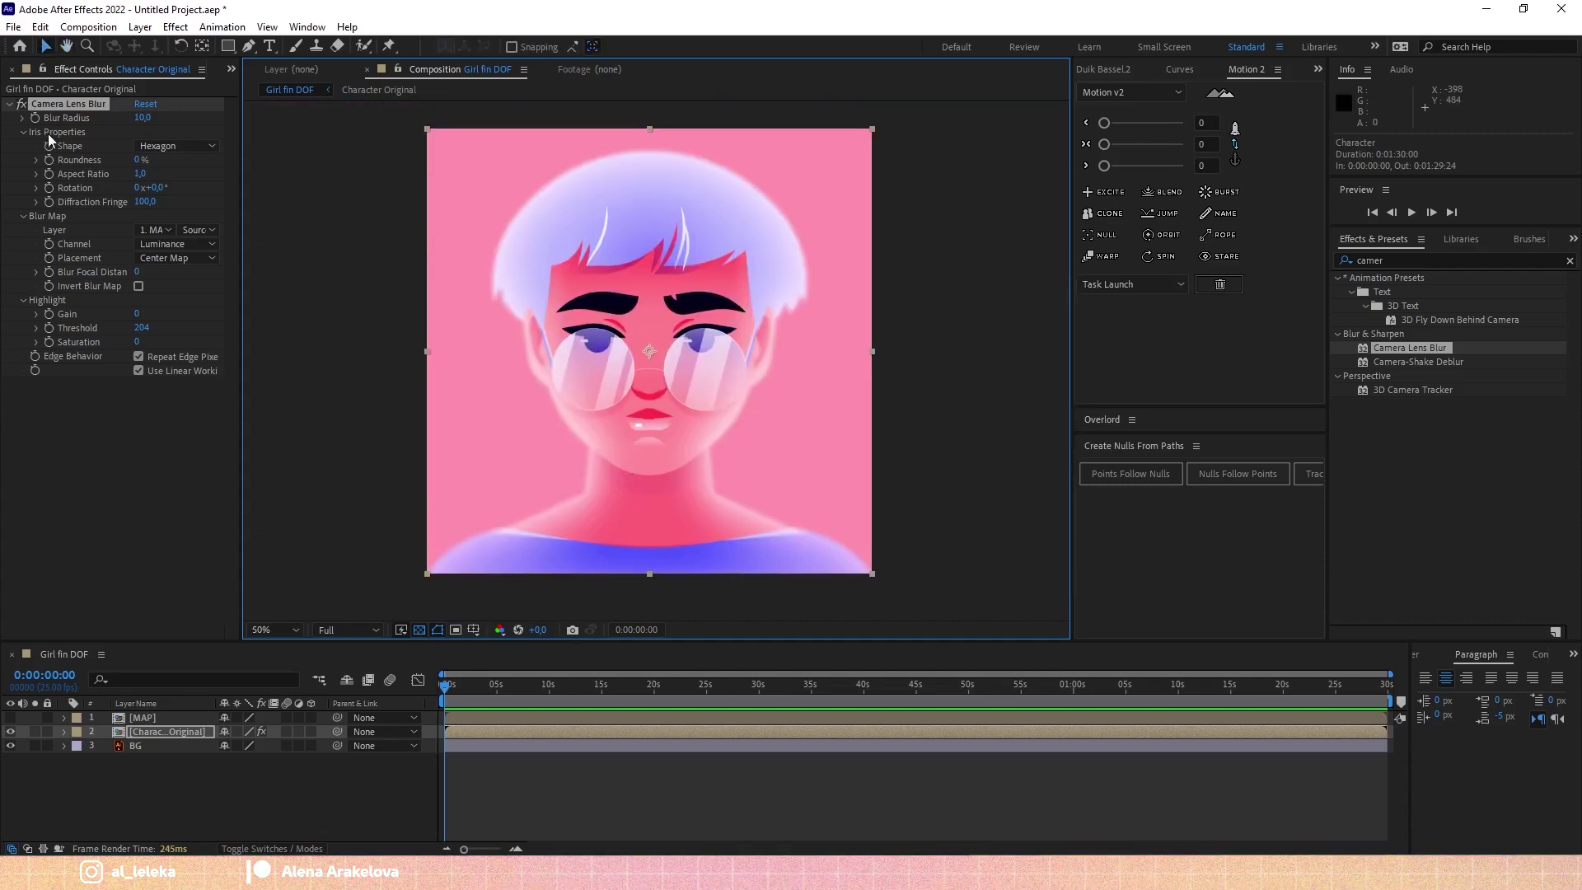
{"action": "left_click", "coordinate": [141, 118]}
{"action": "type", "text": "0"}
{"action": "key", "text": "Return"}
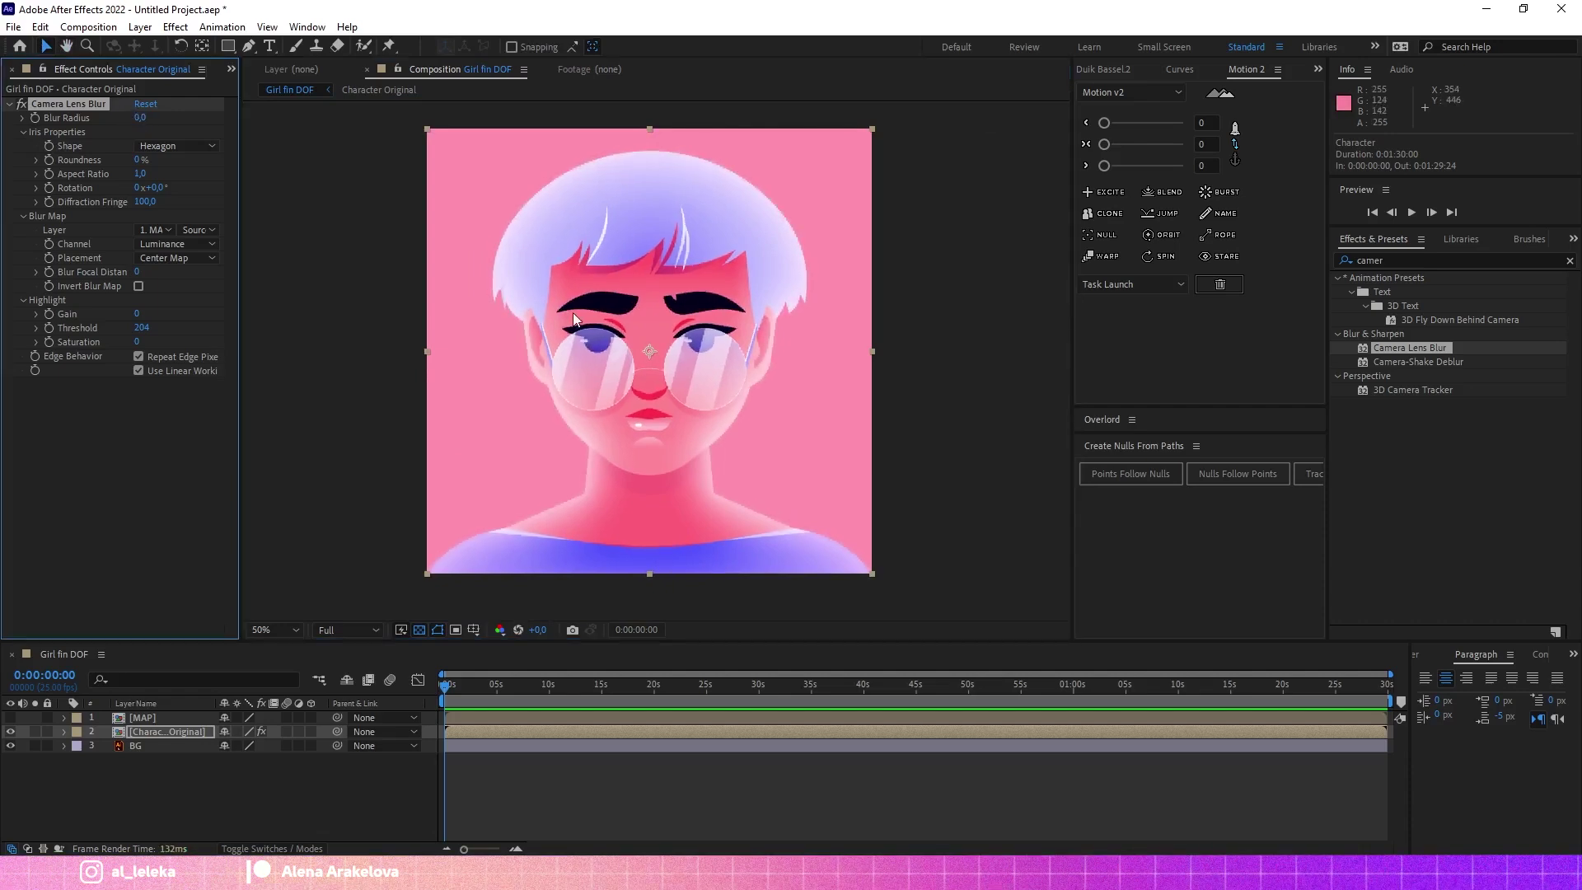
{"action": "key", "text": "period"}
{"action": "key", "text": "period"}
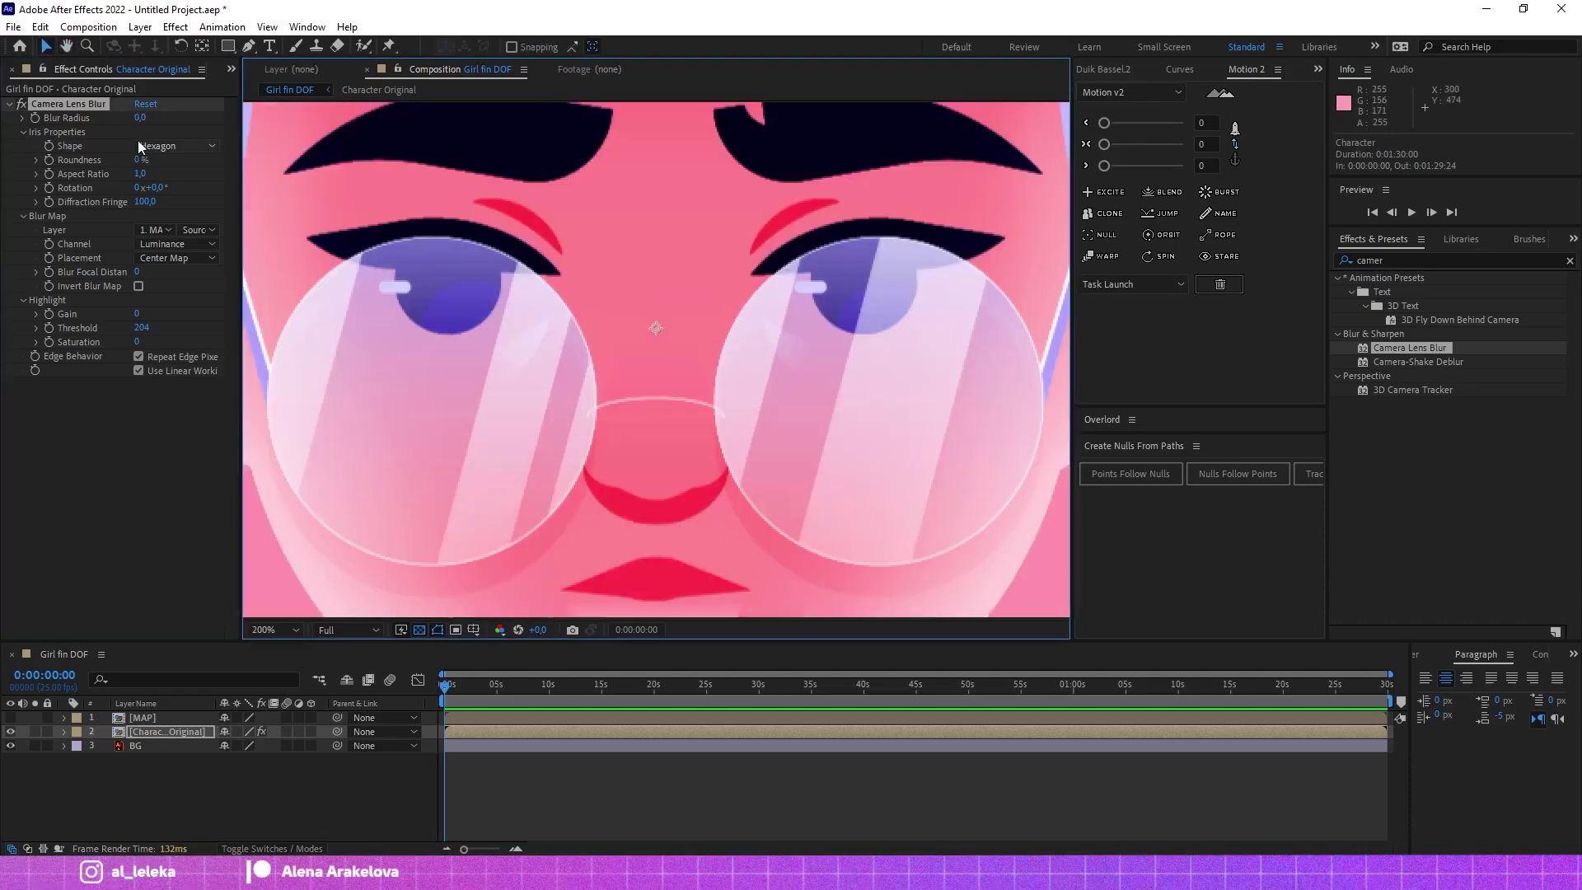
{"action": "key", "text": "Return"}
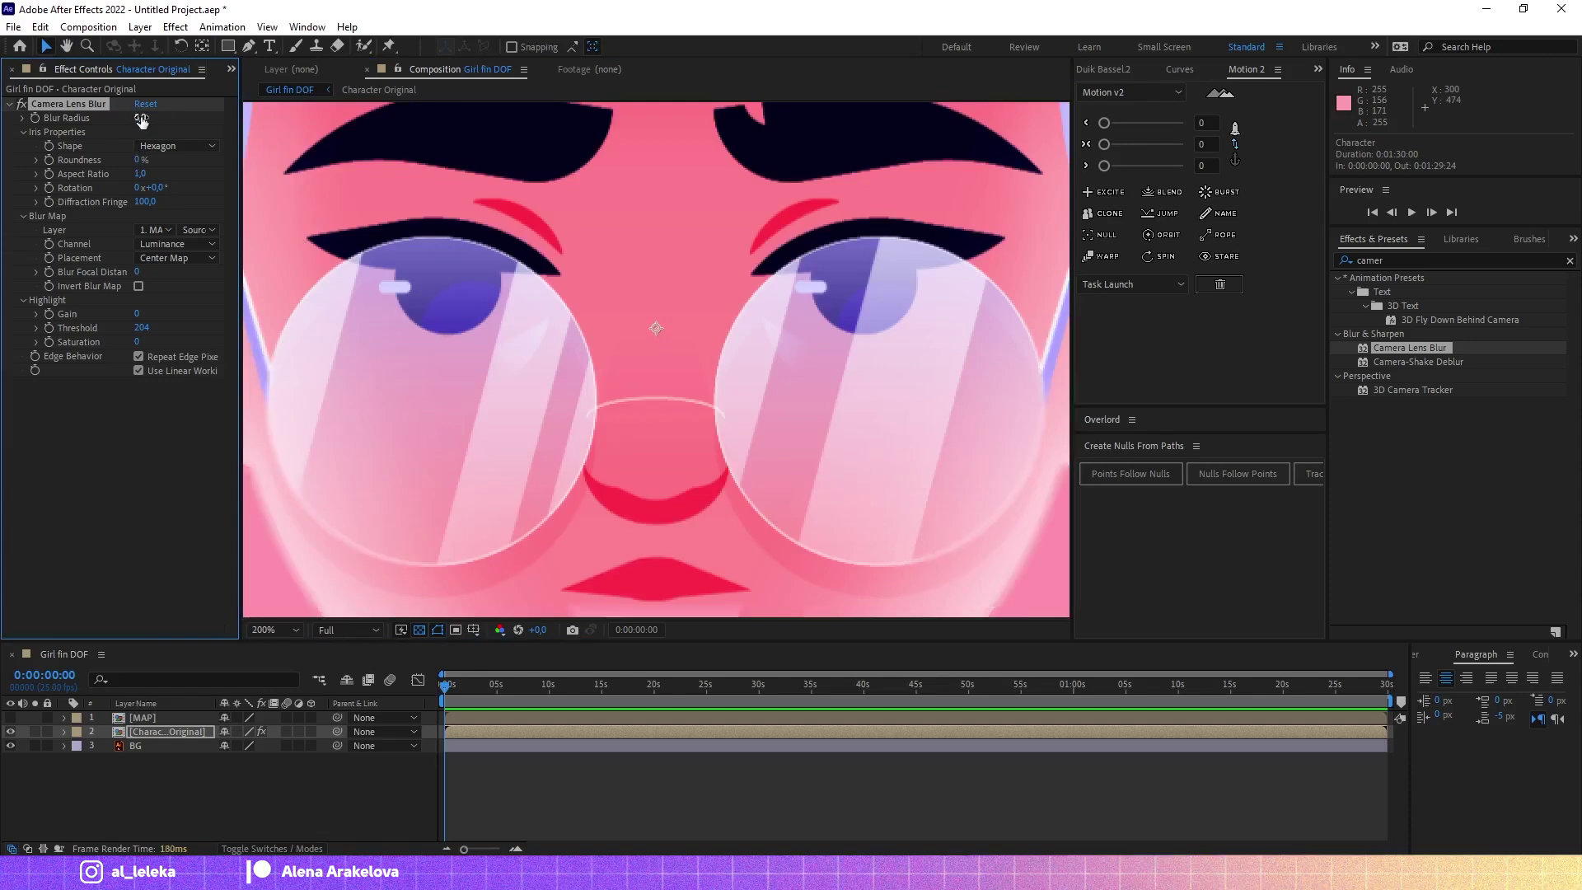
{"action": "key", "text": "comma"}
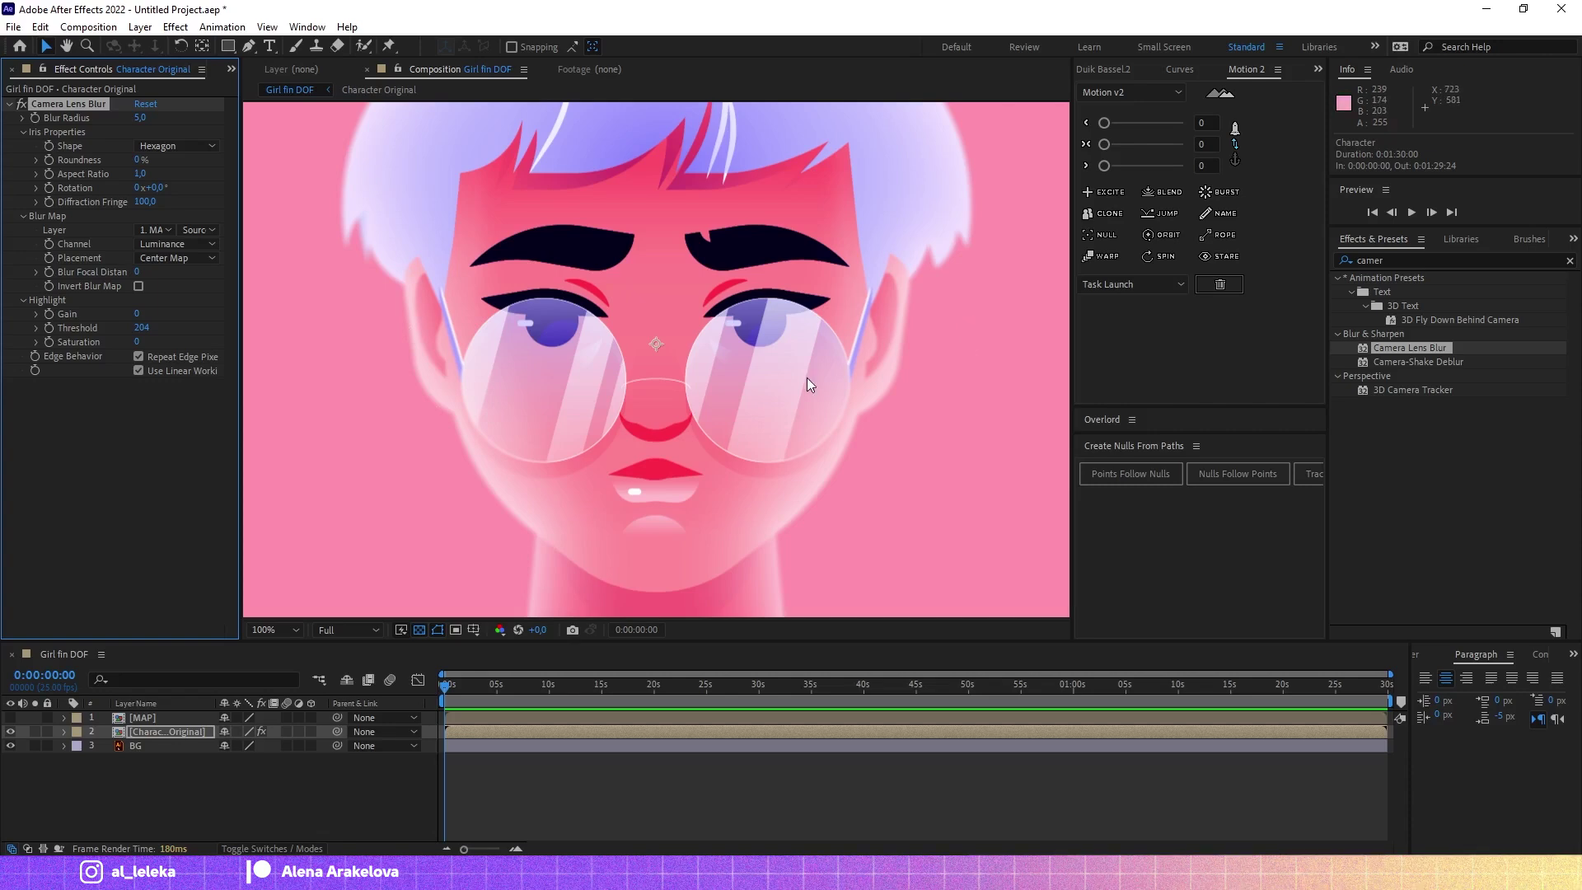
{"action": "left_click_drag", "start_coordinate": [808, 377], "coordinate": [805, 265]}
{"action": "scroll", "coordinate": [817, 293], "scroll_direction": "down", "scroll_amount": 2}
{"action": "scroll", "coordinate": [811, 313], "scroll_direction": "up", "scroll_amount": 2}
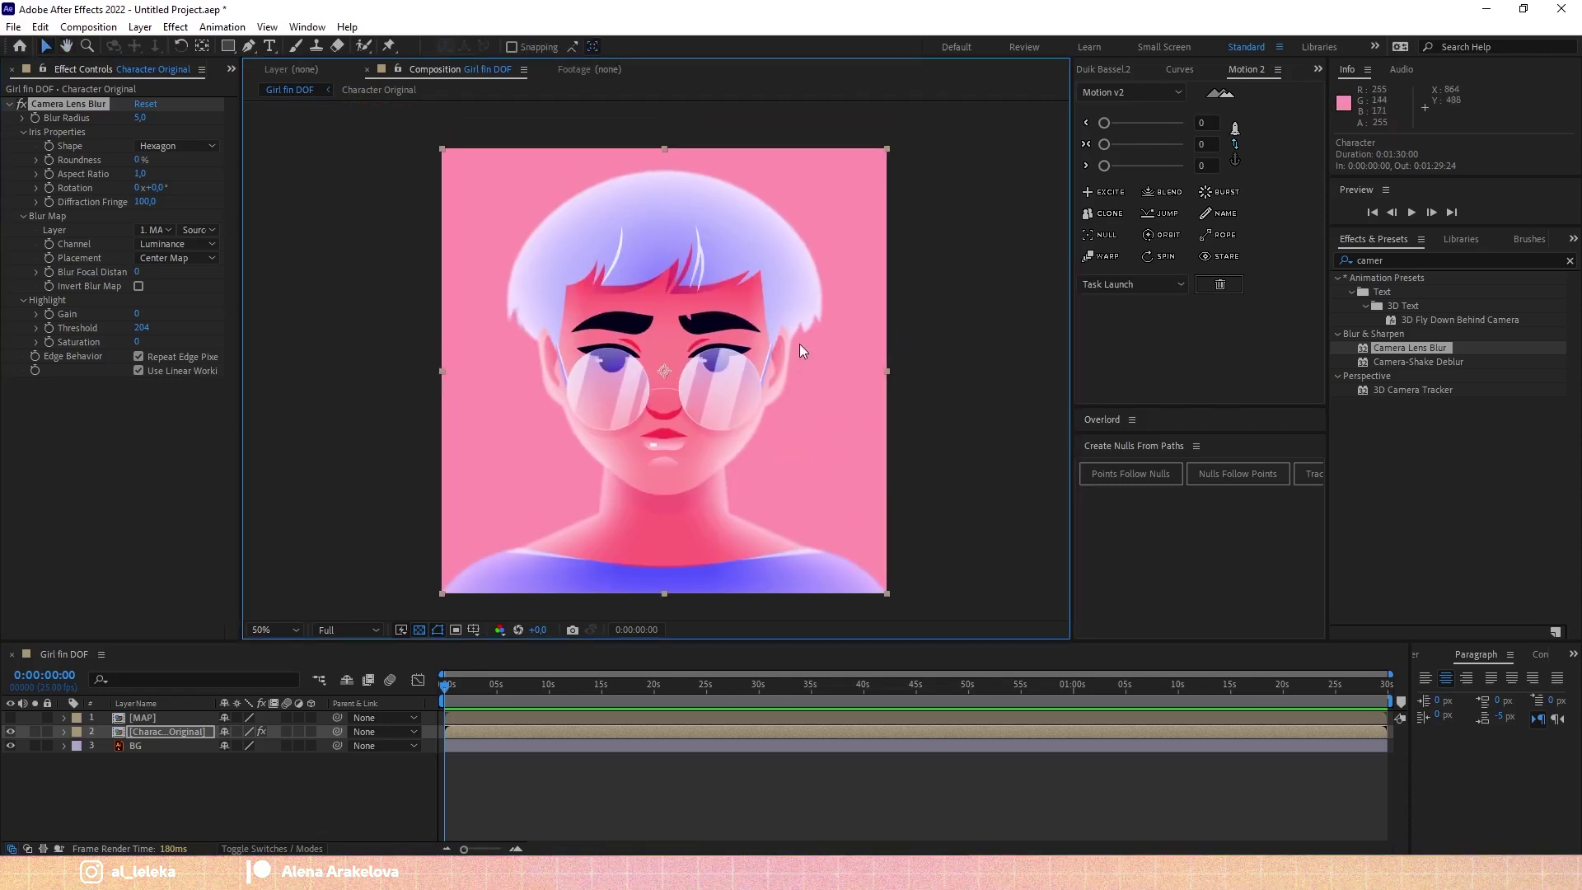